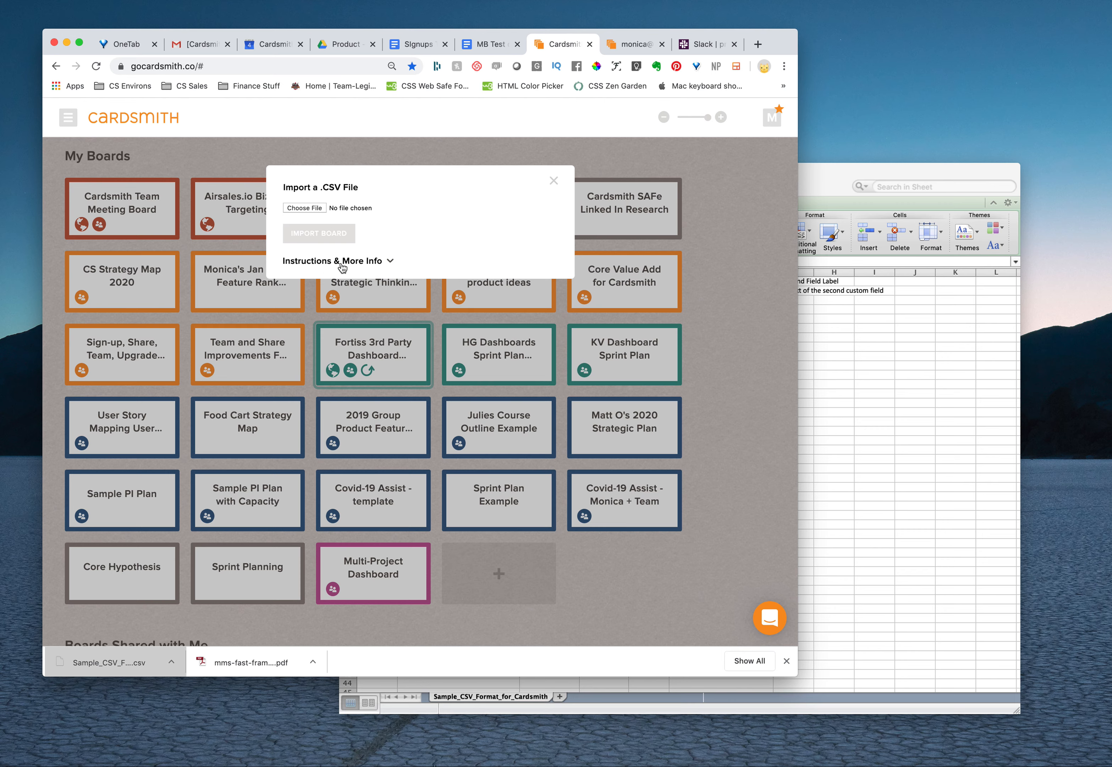
Step: Expand the CSV import instructions, then switch to the sample CSV spreadsheet in Excel
click(345, 263)
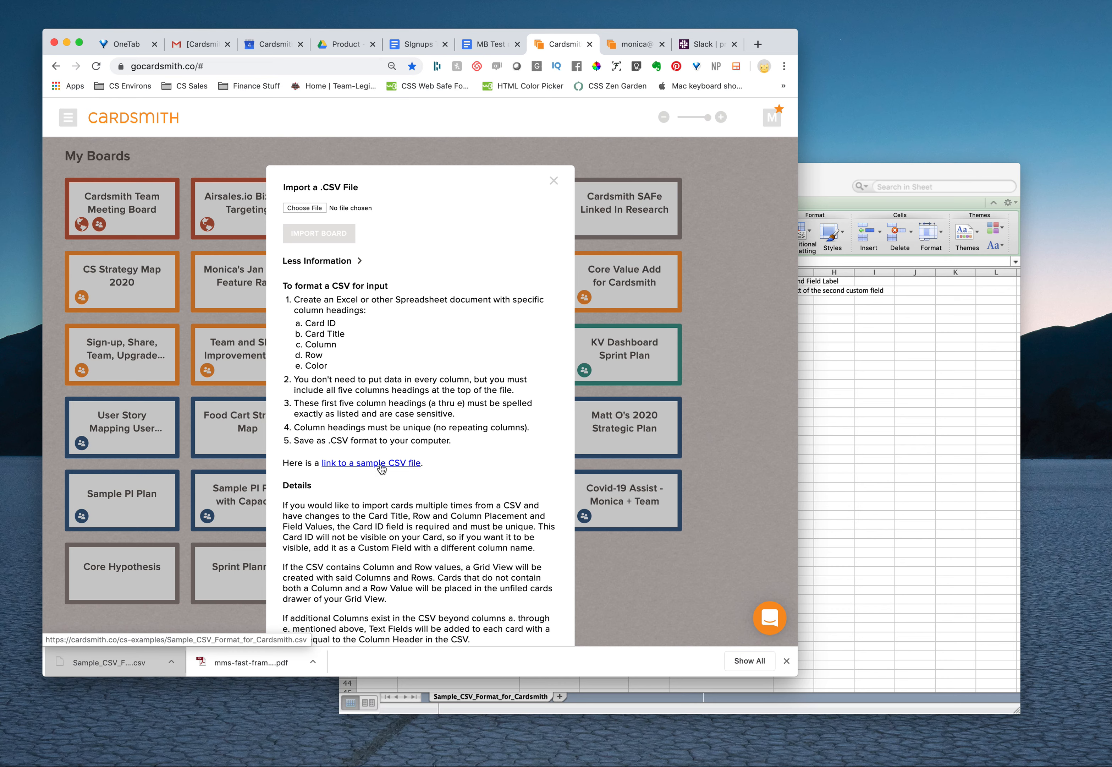
click(822, 180)
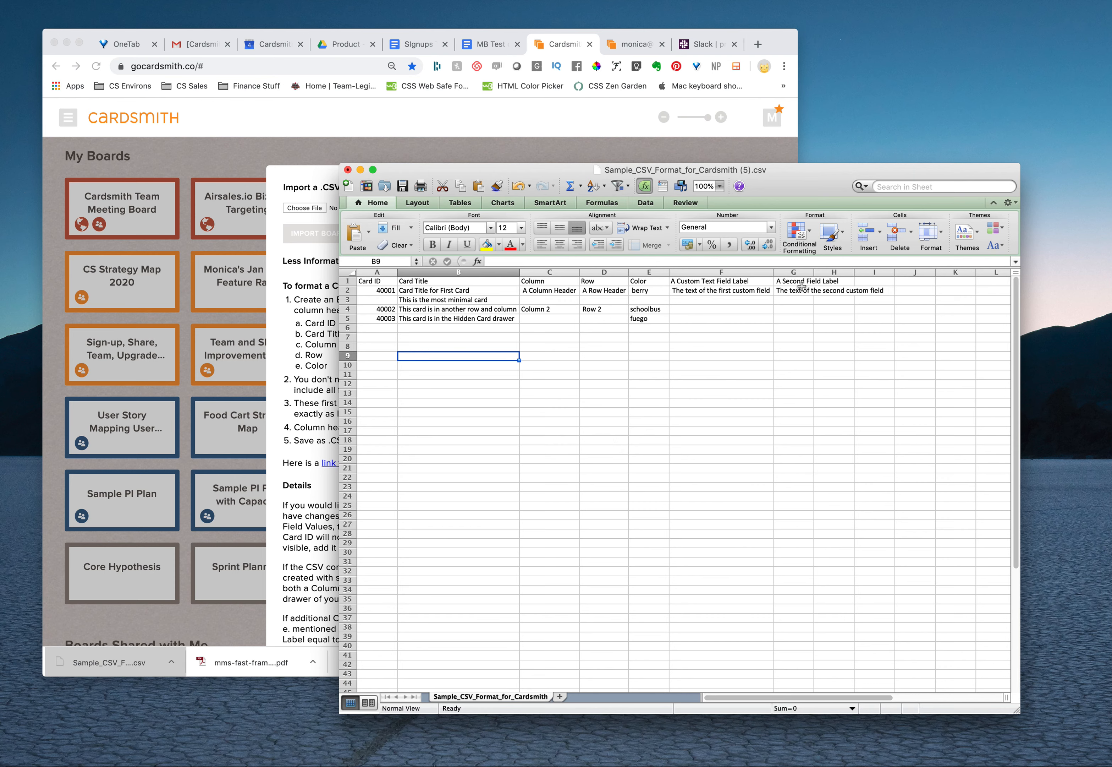
Step: Fit column G to the width of its contents and review the Card ID, Card Title and Column headings
double_click(812, 273)
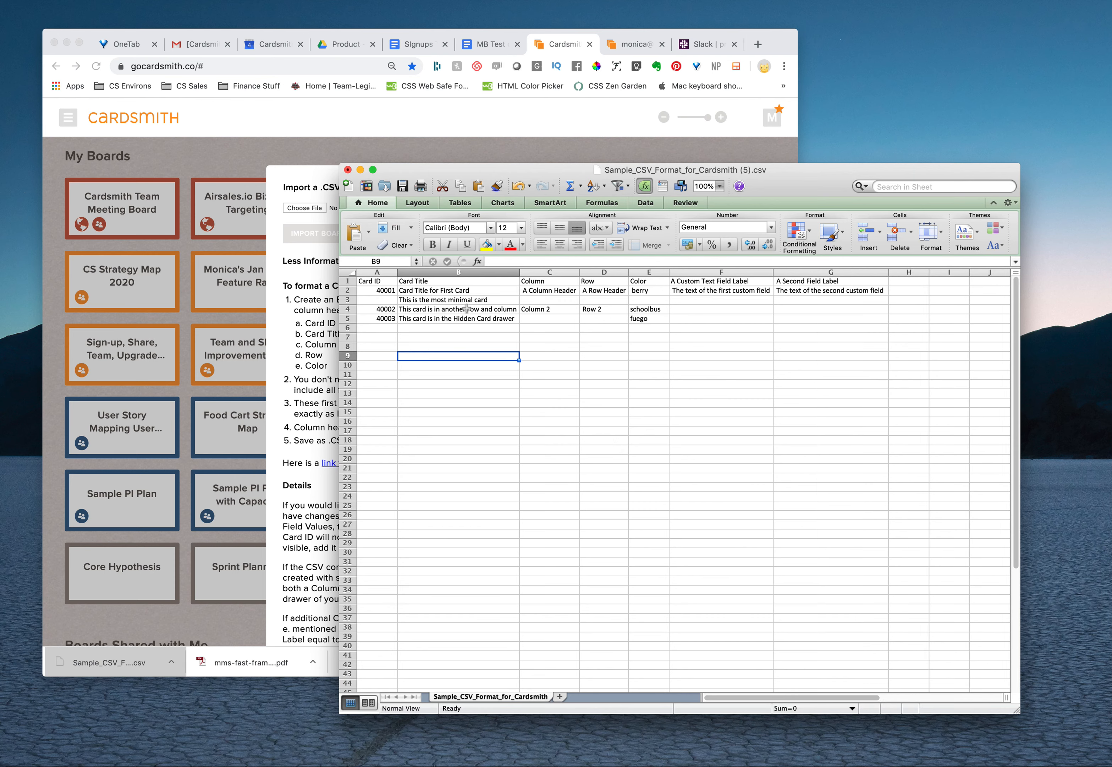
click(366, 282)
click(436, 282)
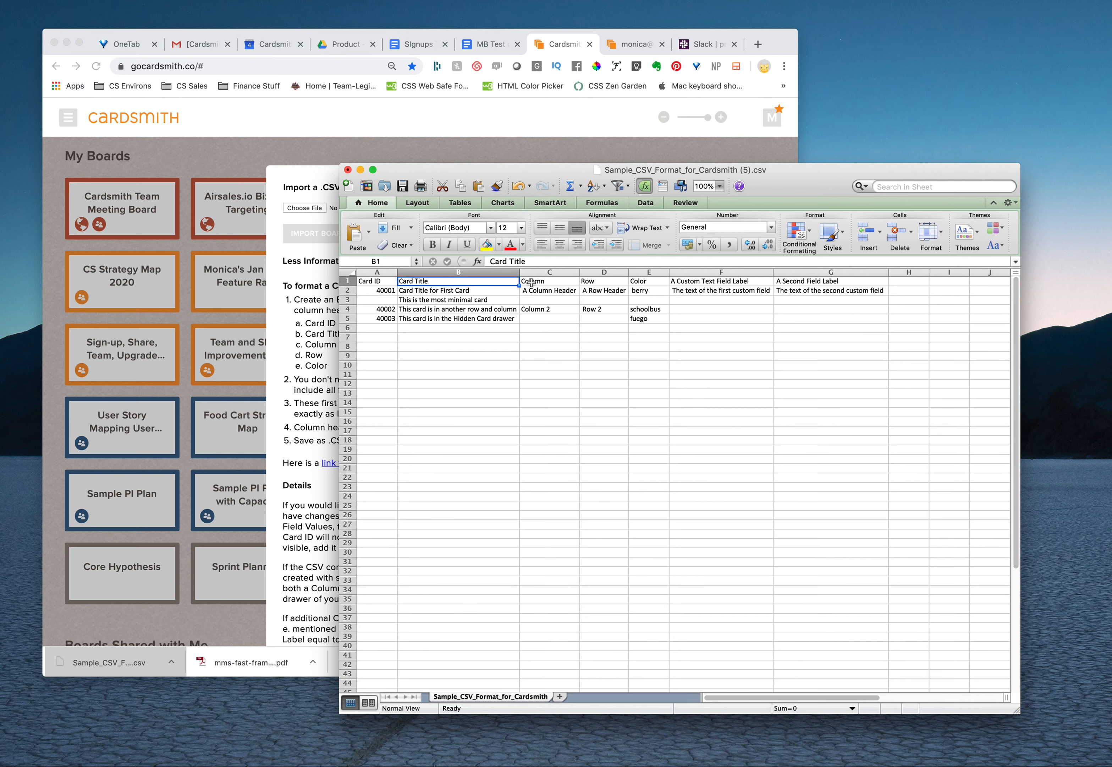
click(548, 281)
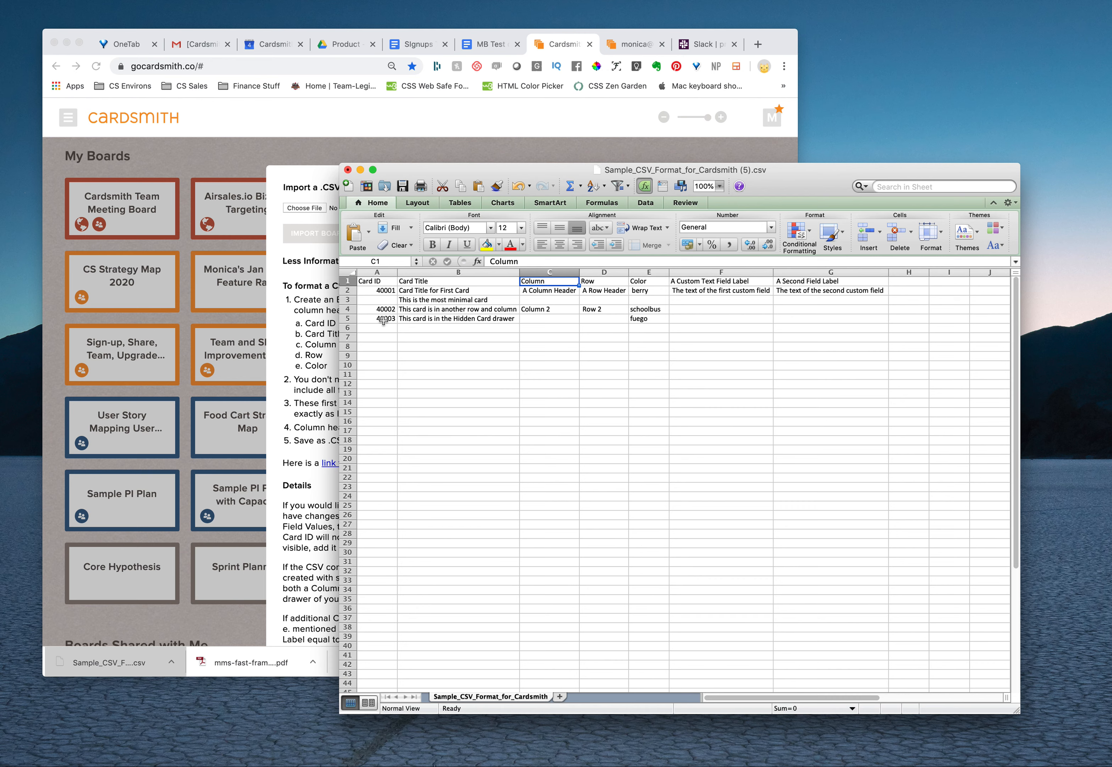
Step: Clear all the Card ID values in column A below the heading
click(376, 291)
key(BackSpace)
key(Return)
key(Down)
key(BackSpace)
key(Return)
key(BackSpace)
key(Return)
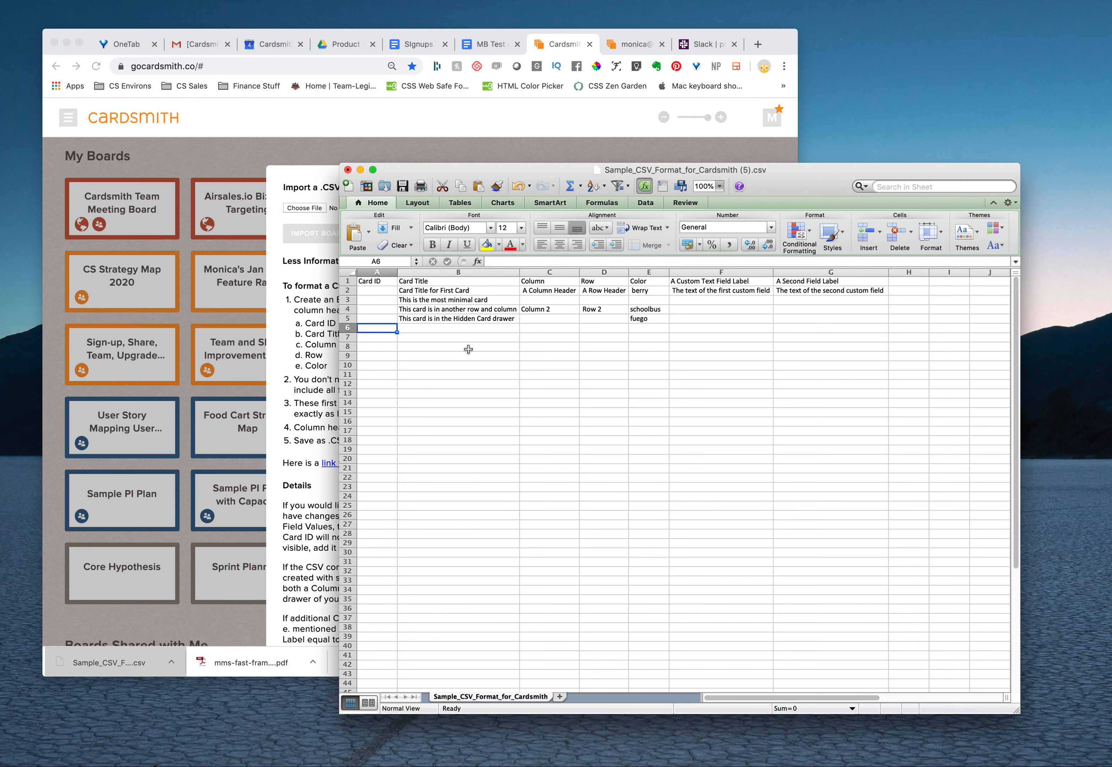
Step: Add a card in row 6 titled New Custom Card with Column A, Row B and Color berry
click(447, 329)
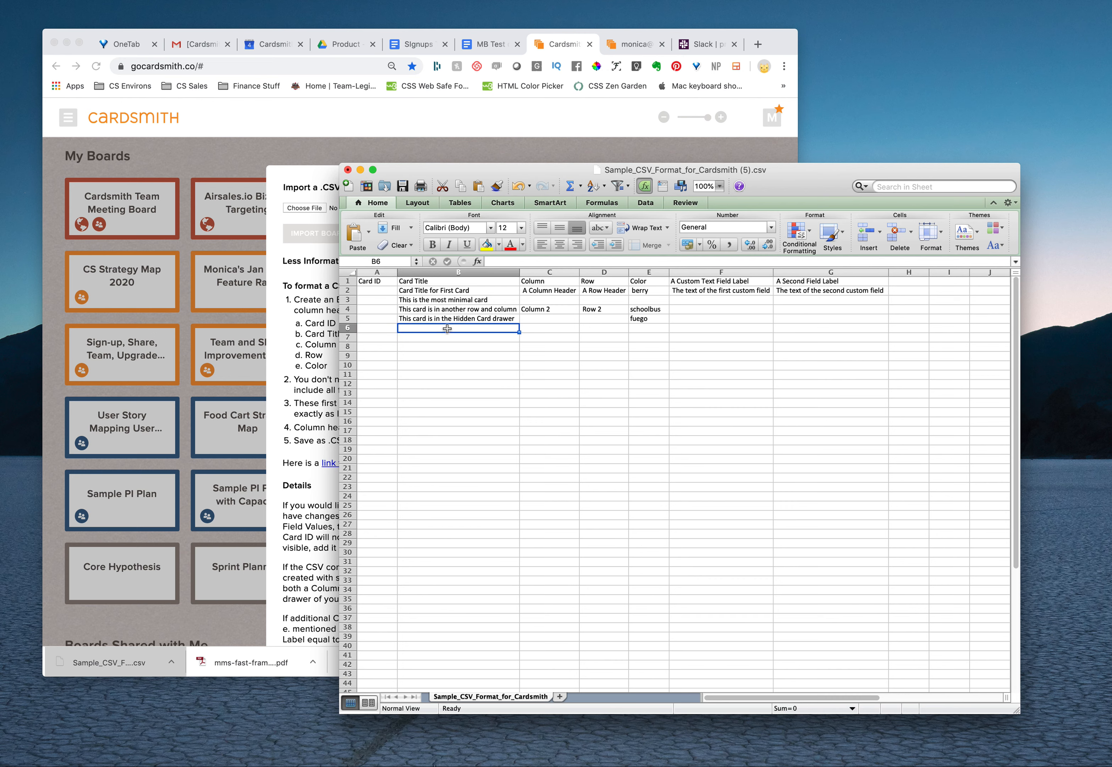
text(New Custom Card)
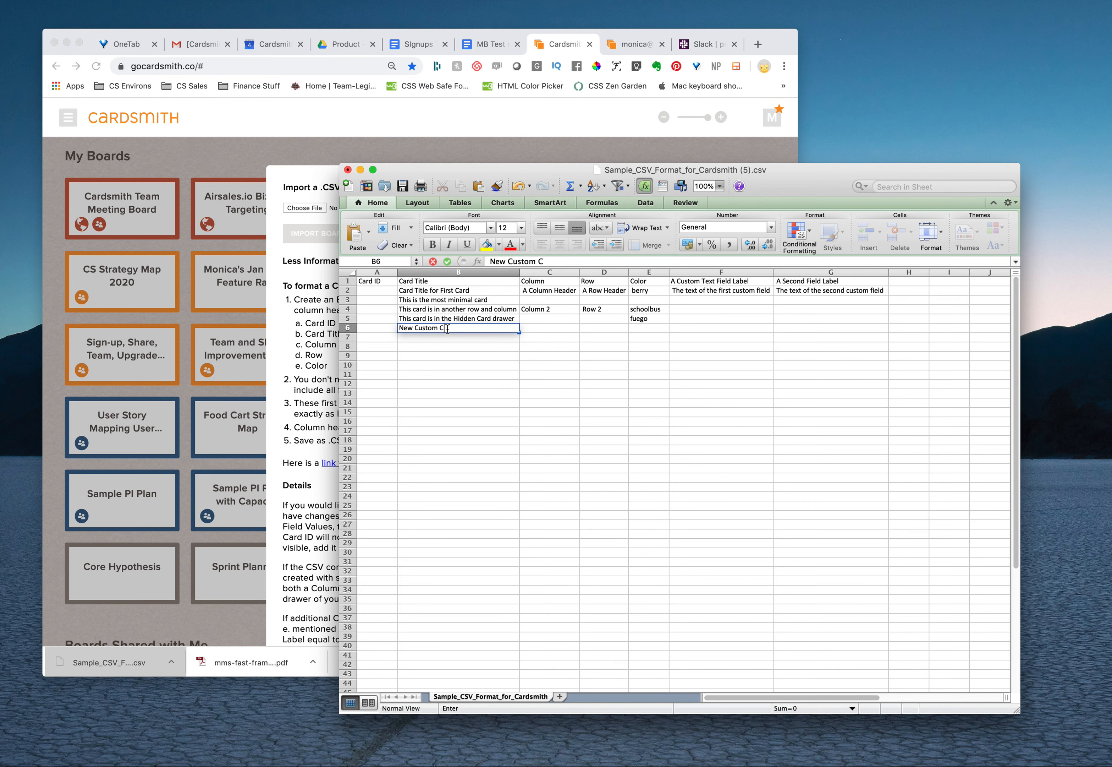
click(561, 330)
text(A)
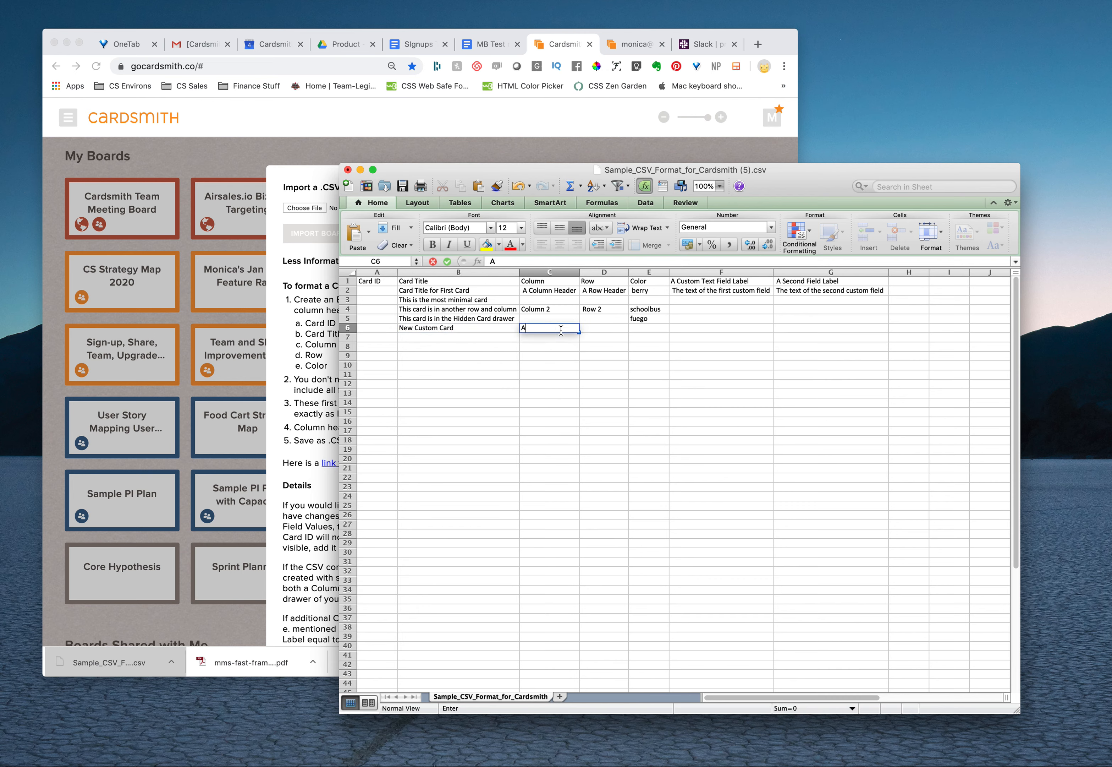
click(597, 329)
text(B)
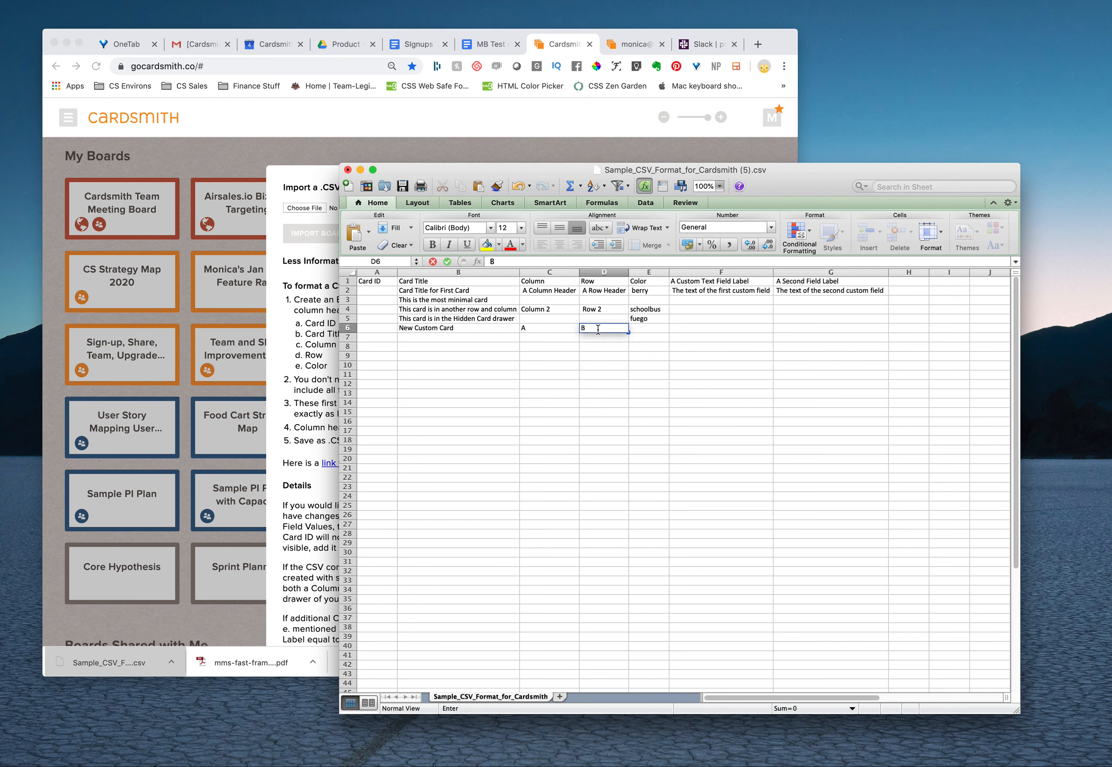
click(651, 328)
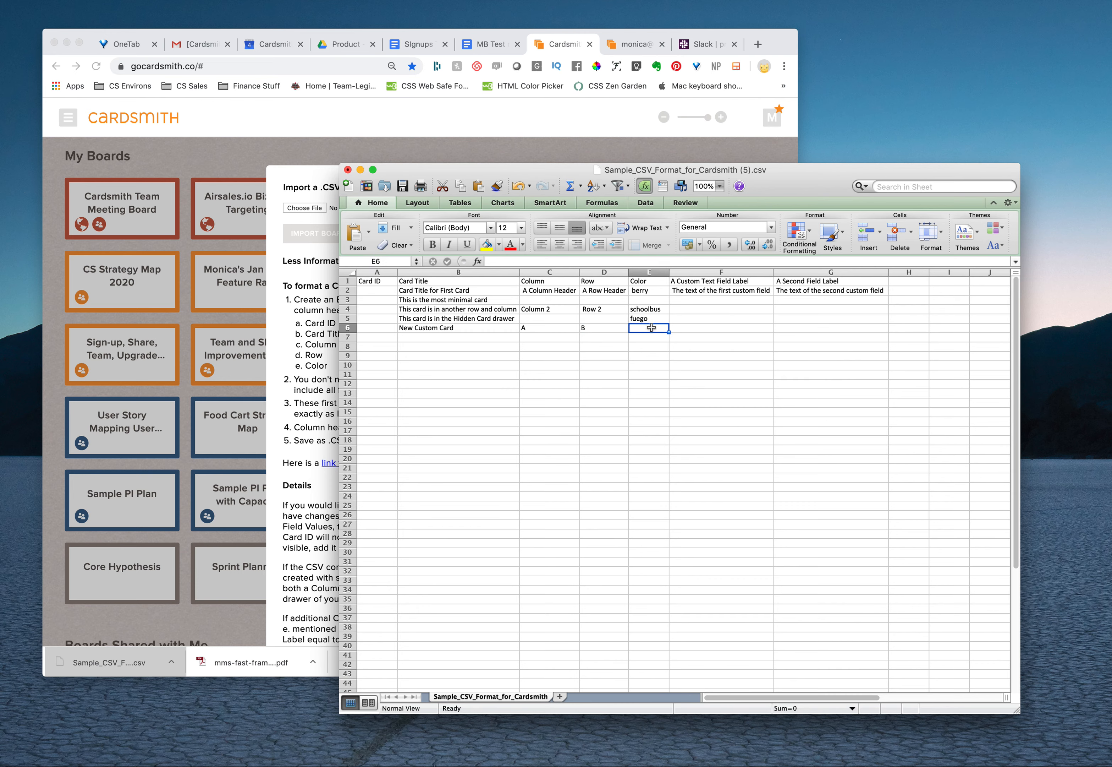
text(berry)
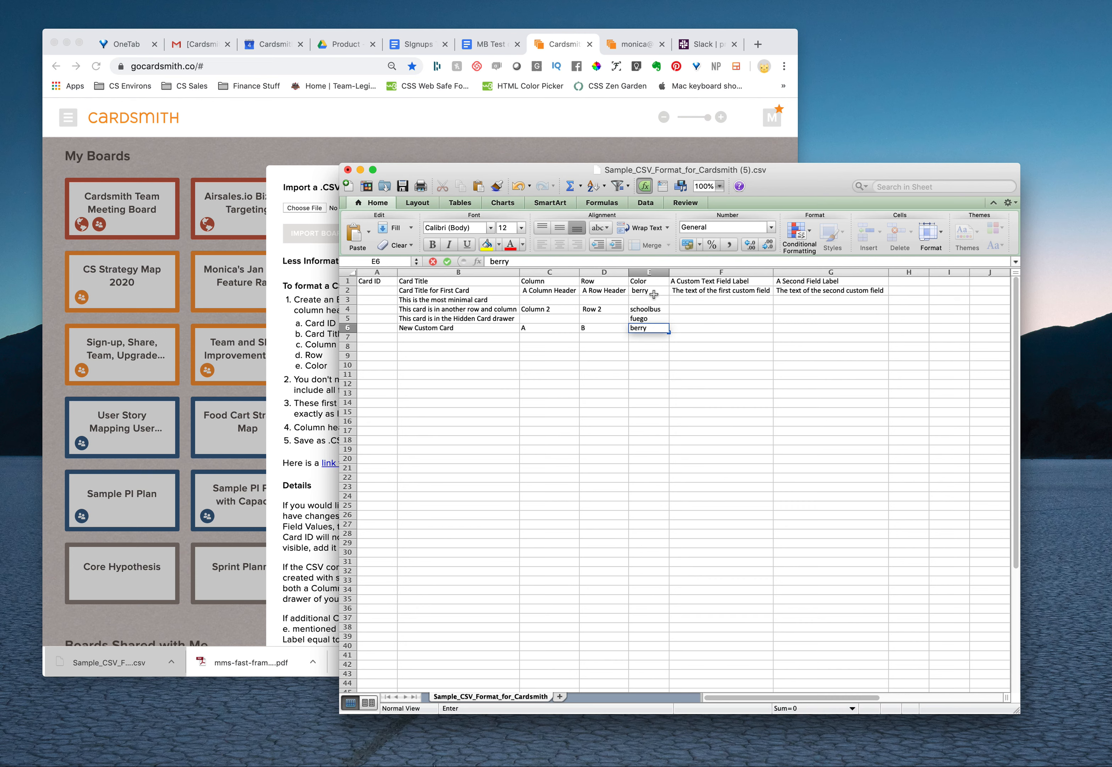
click(692, 332)
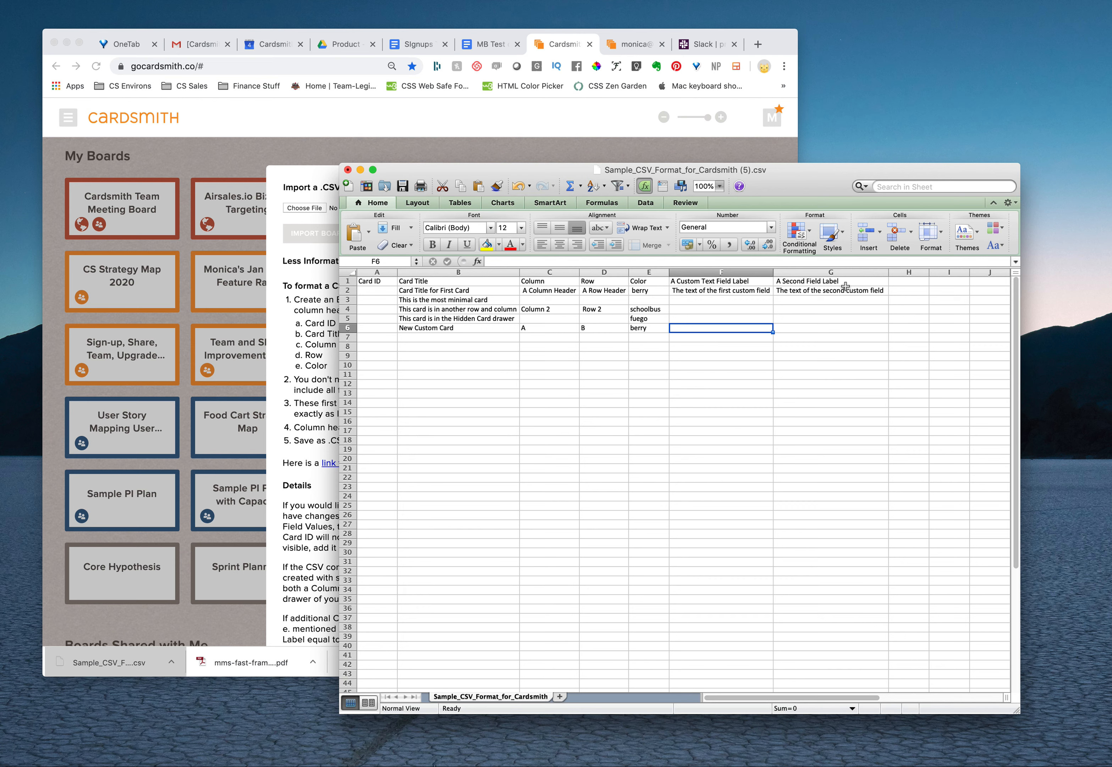
Step: Add an Est Hours heading in H1 and enter 20 for New Custom Card in H6
click(899, 281)
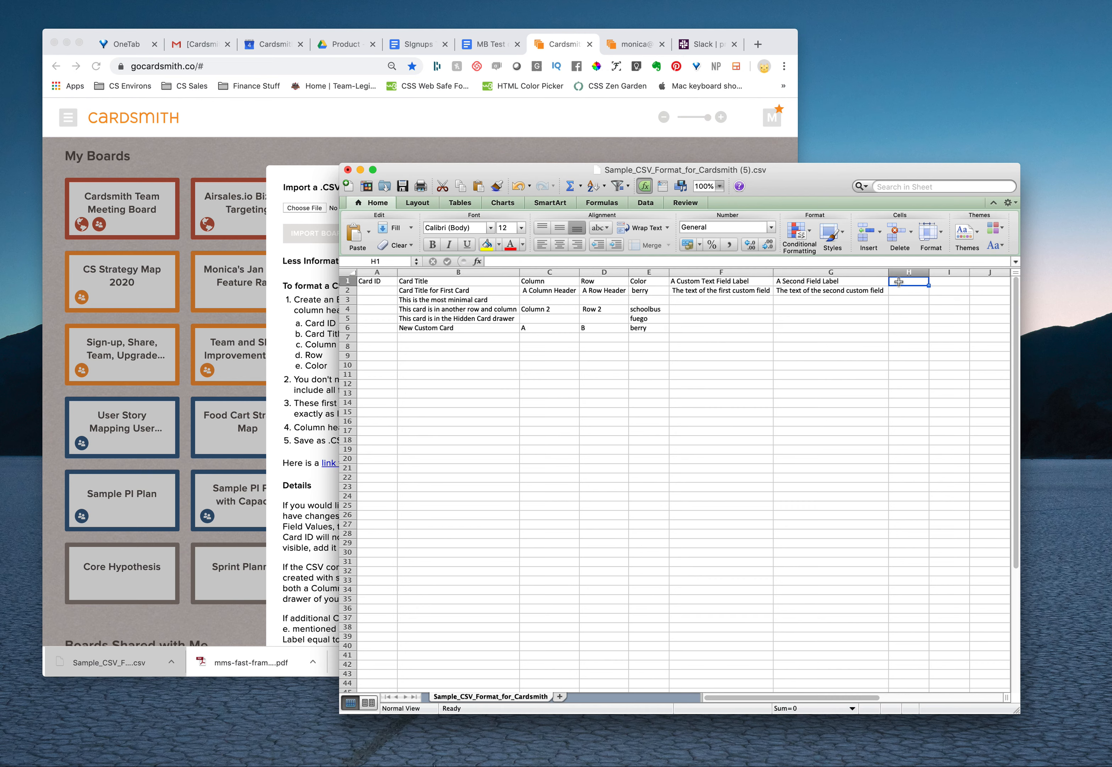
text(Est Hours)
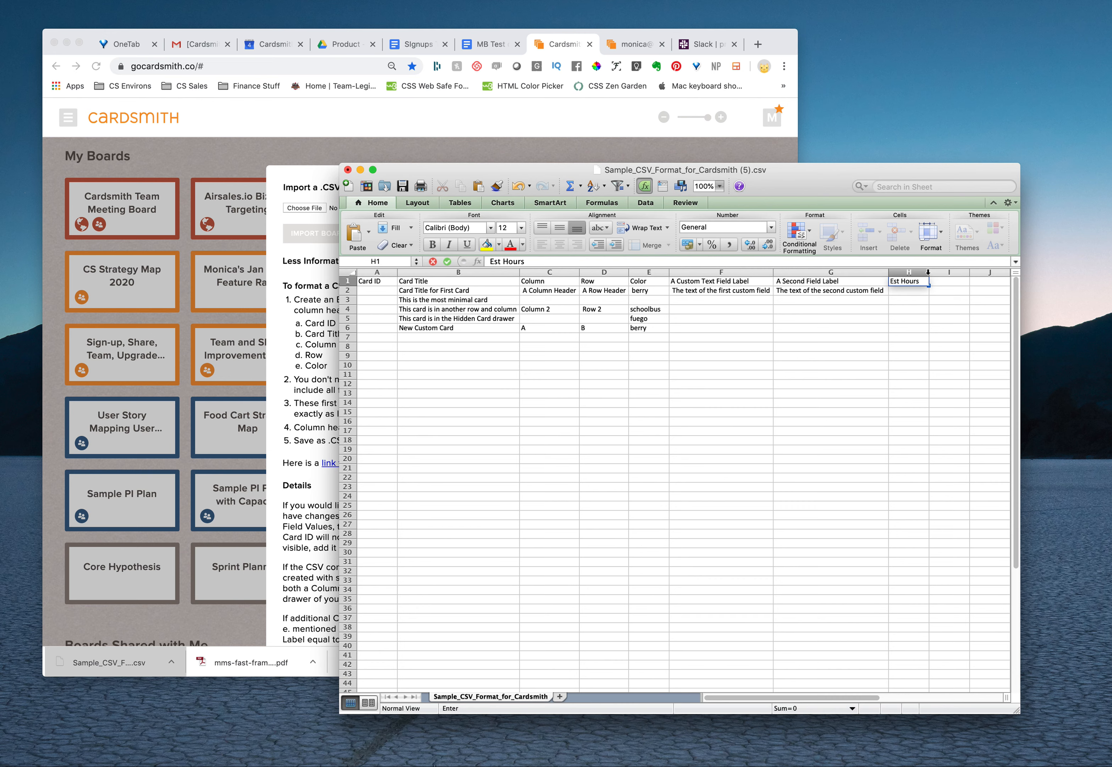
click(810, 328)
key(Right)
text(20)
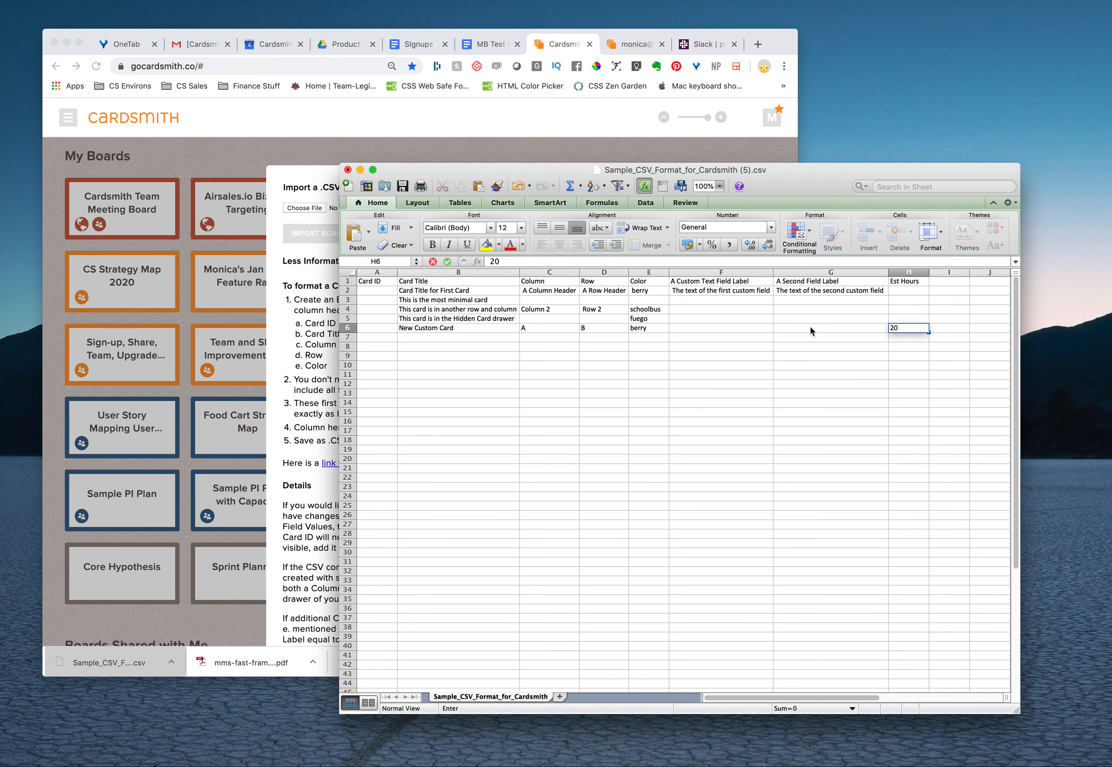
click(775, 424)
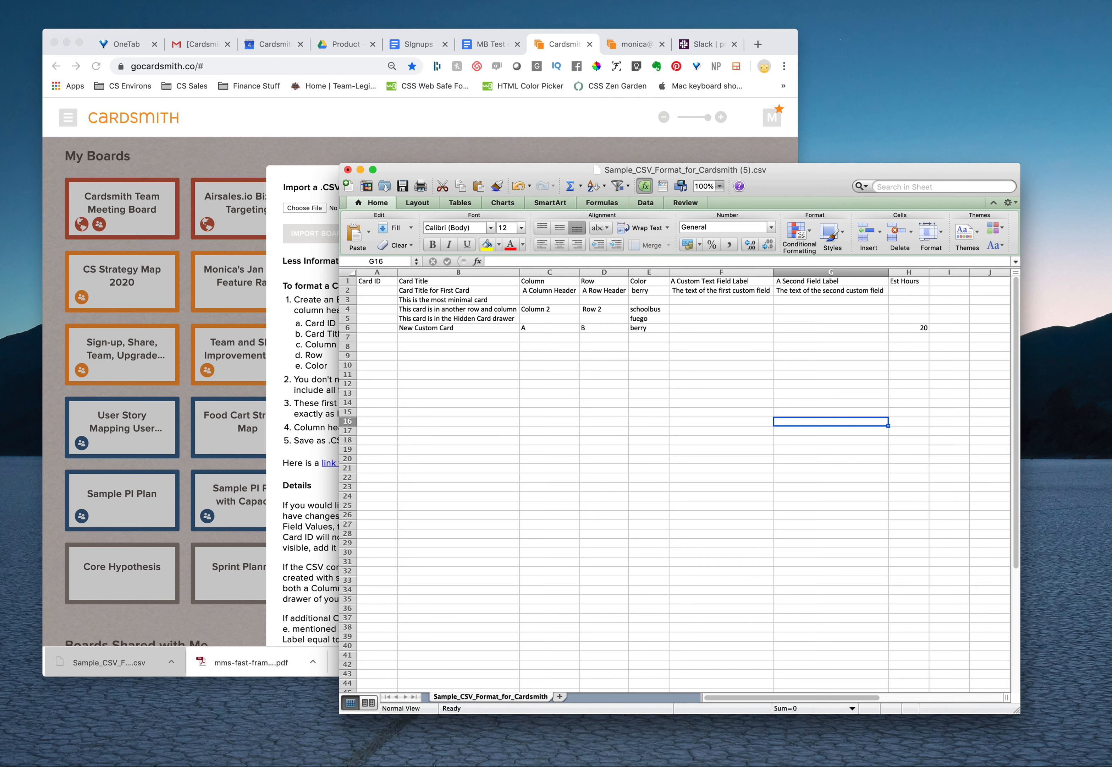
Step: Save the sheet as Sample_CSV_Format_for_Cardsmith May 4.csv in Downloads, keeping the comma-separated format
click(1, 2)
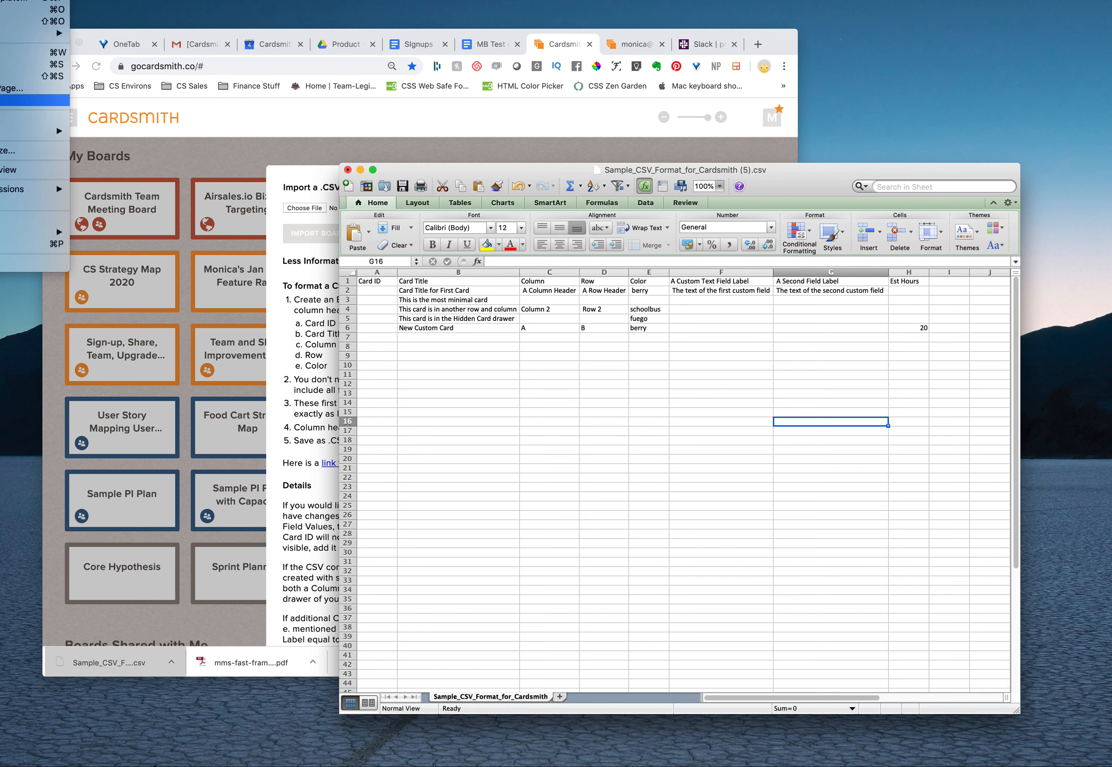
click(15, 76)
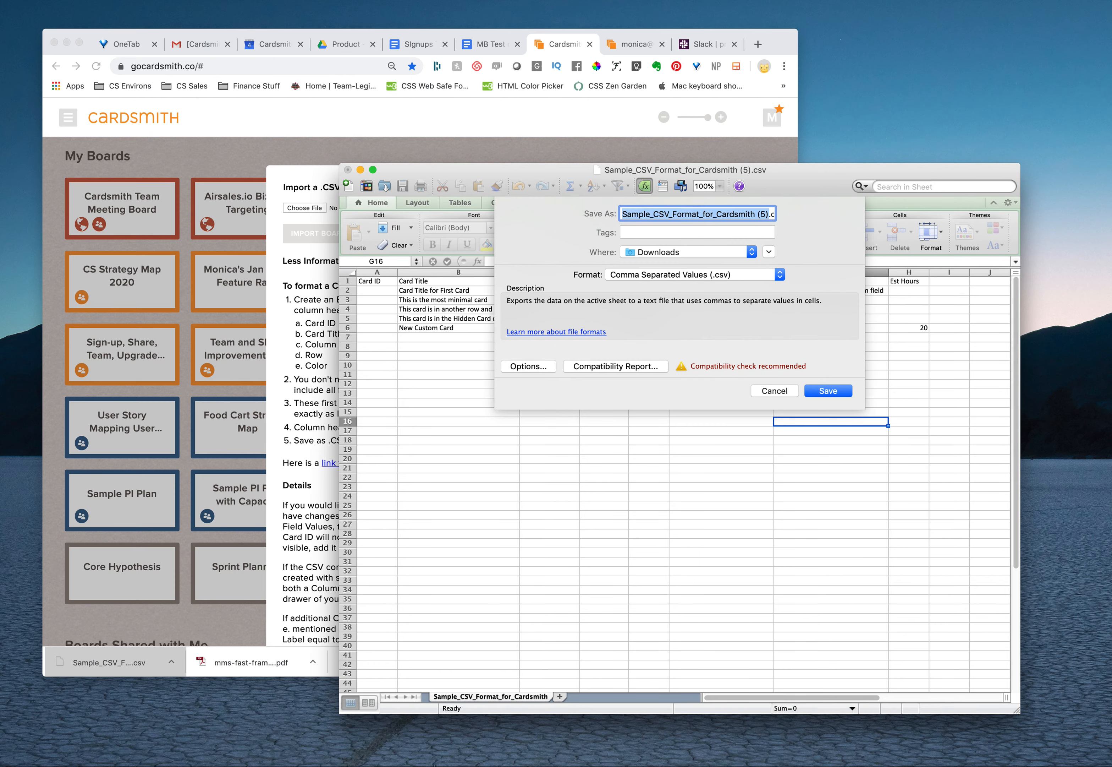
click(749, 216)
key(Delete)
key(Delete)
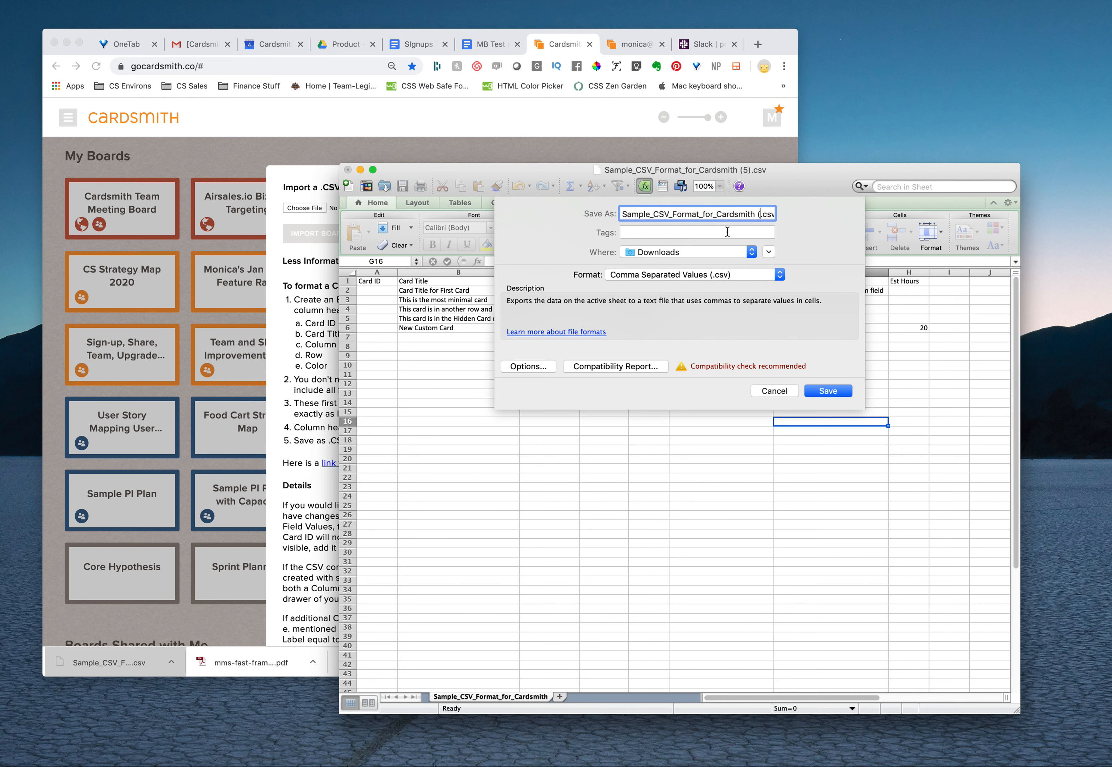
key(Left)
text(May 4)
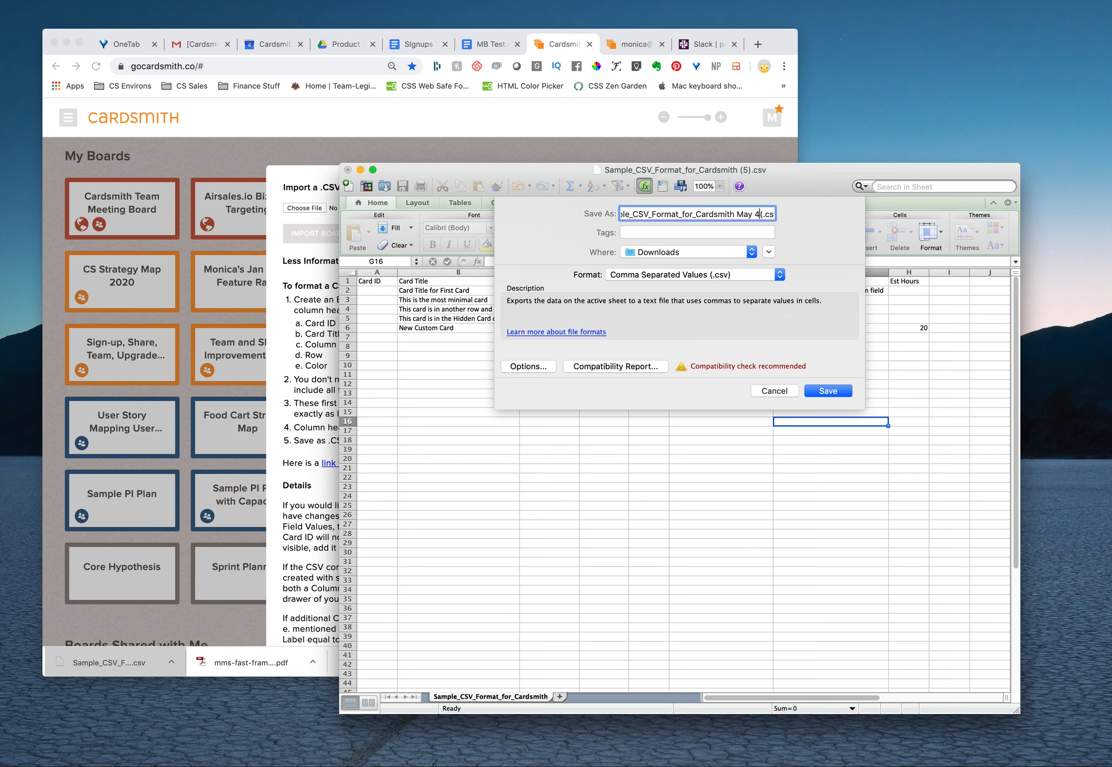
key(Delete)
key(Return)
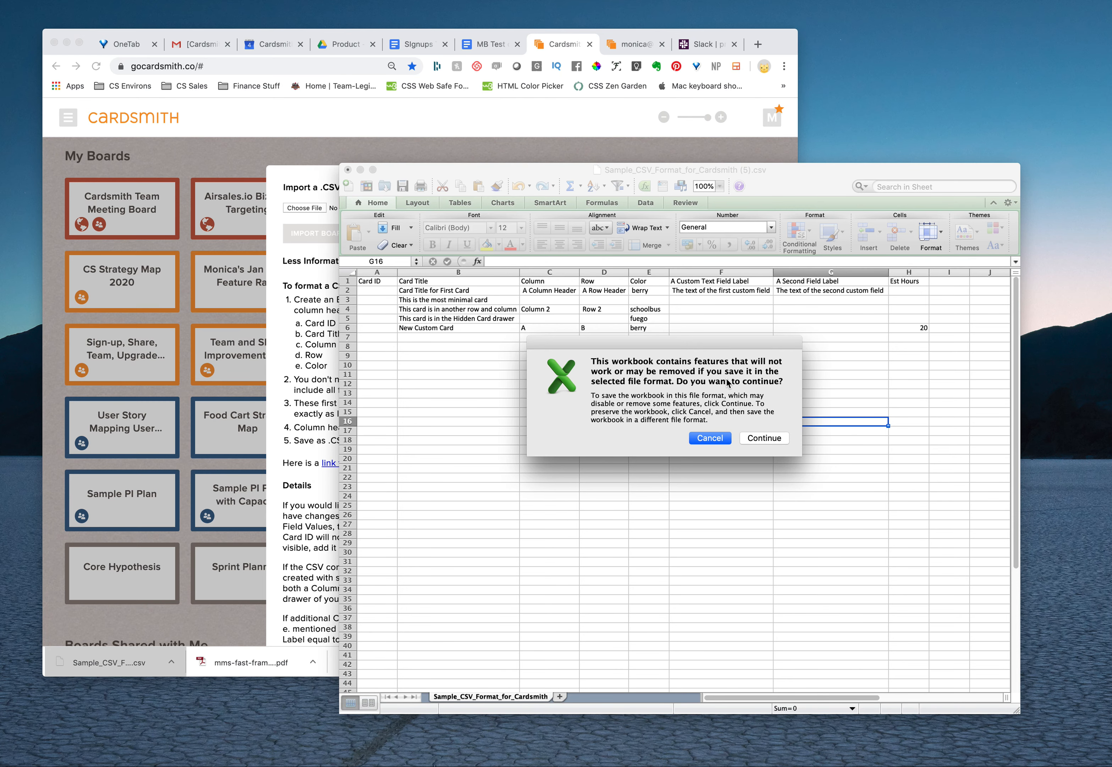
click(770, 438)
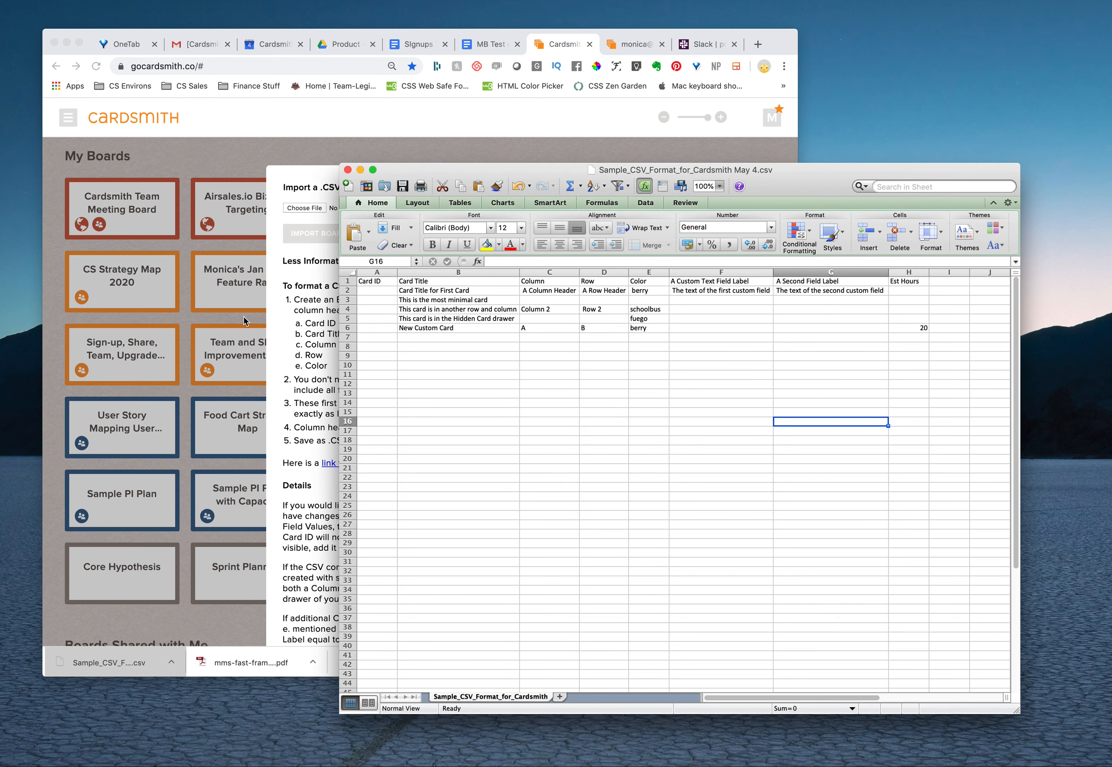
Step: Minimize the spreadsheet and close the CSV import dialog in Cardsmith
click(361, 170)
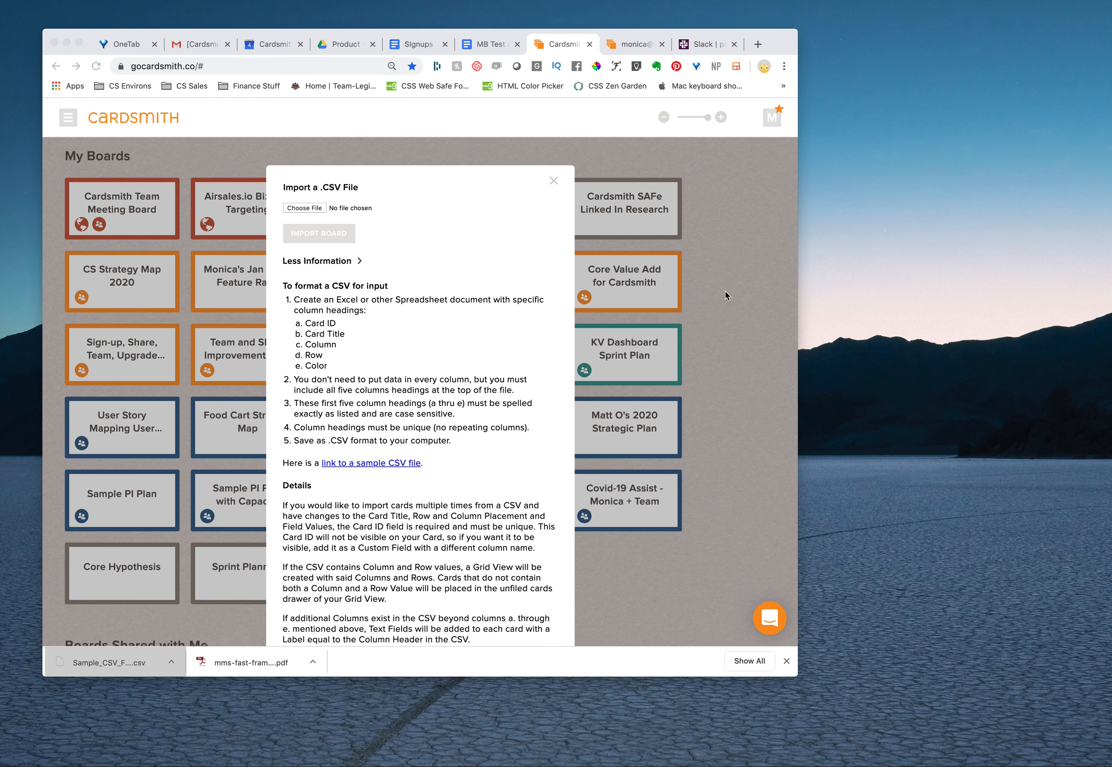
click(762, 280)
click(555, 183)
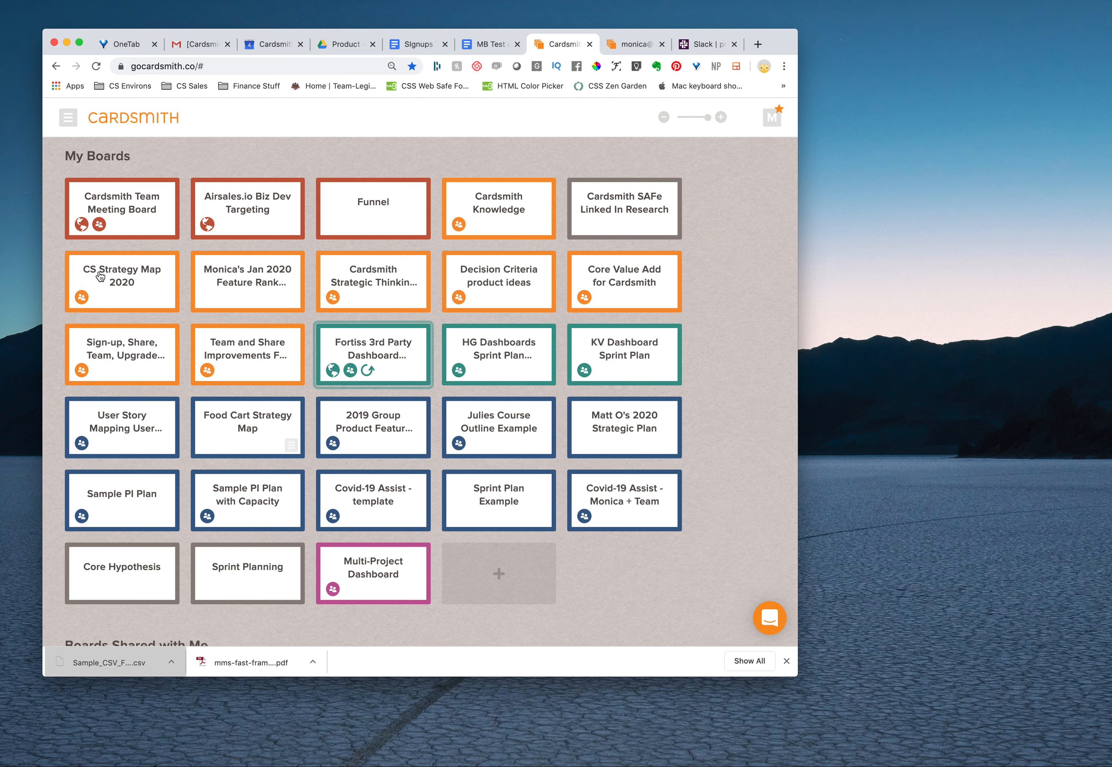
Step: Import Sample_CSV_Format_for_Cardsmith May 4.csv from Downloads as a new board
click(76, 118)
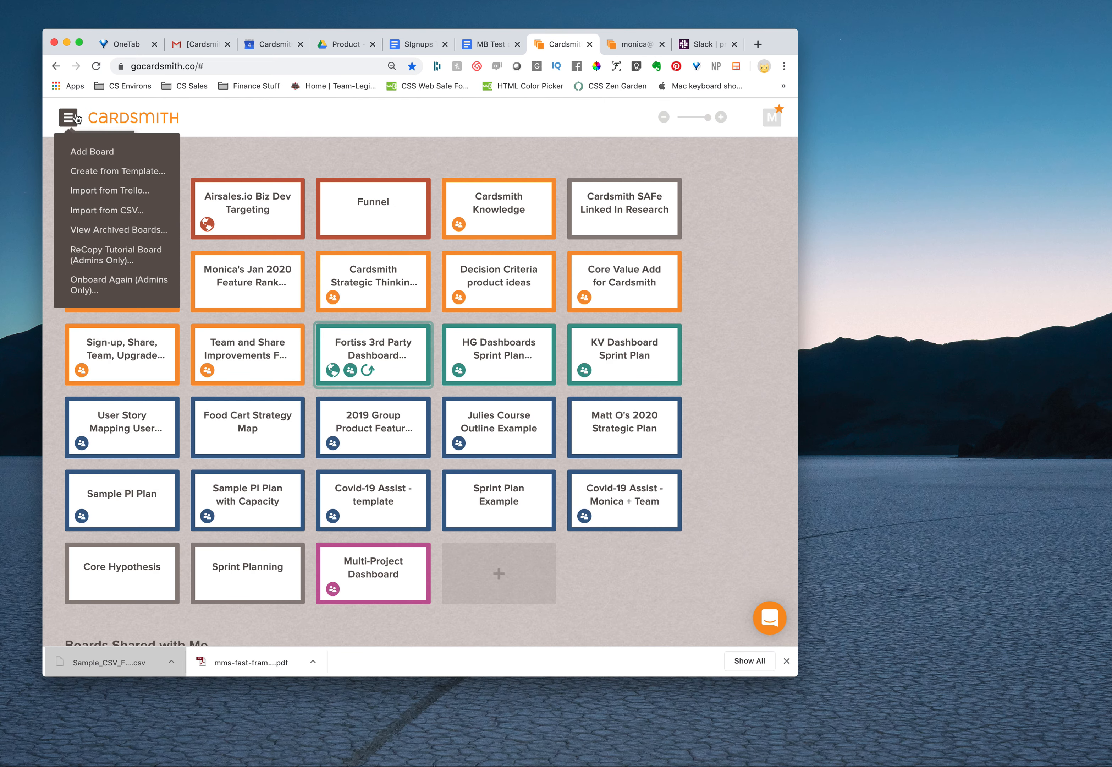
click(102, 211)
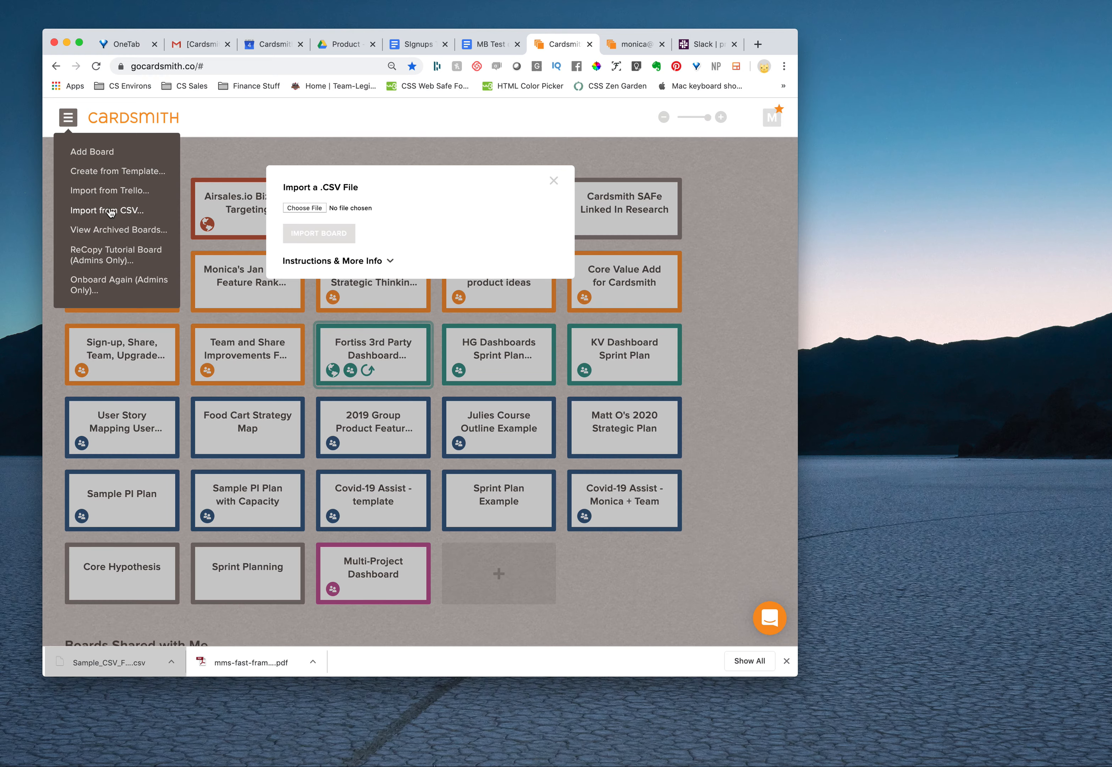
click(308, 209)
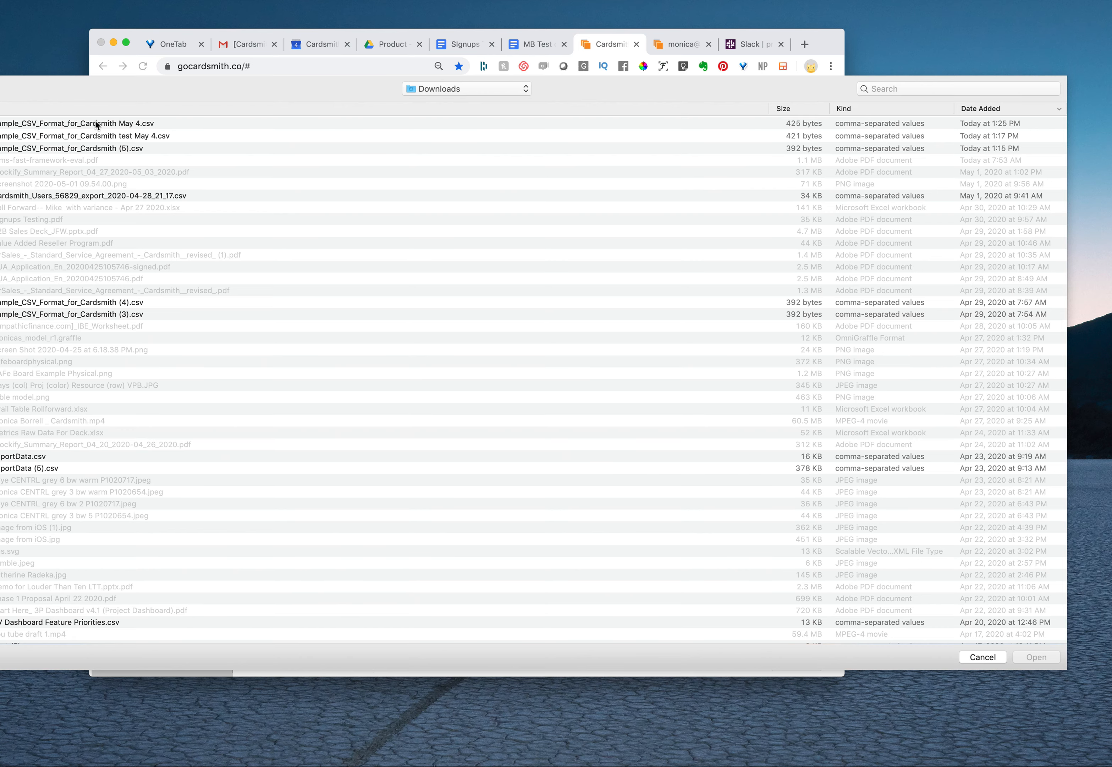
click(96, 125)
double_click(97, 125)
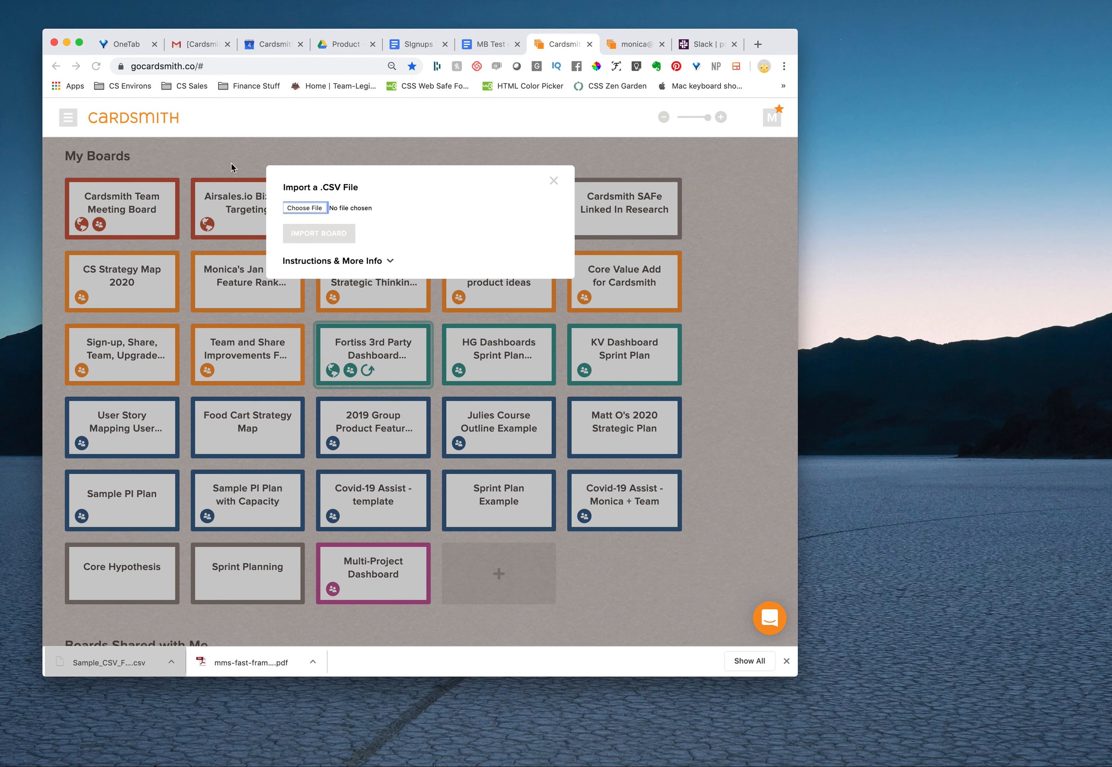
click(320, 234)
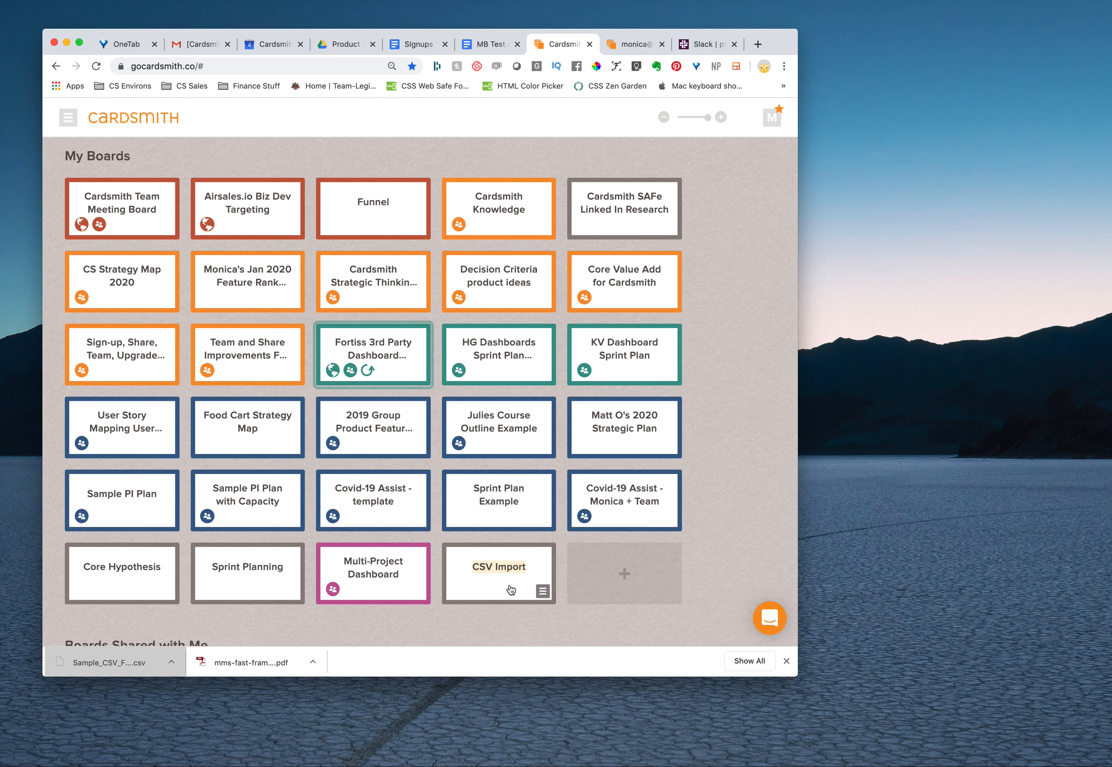
Step: Open the newly imported board and rename it Tasks
click(502, 589)
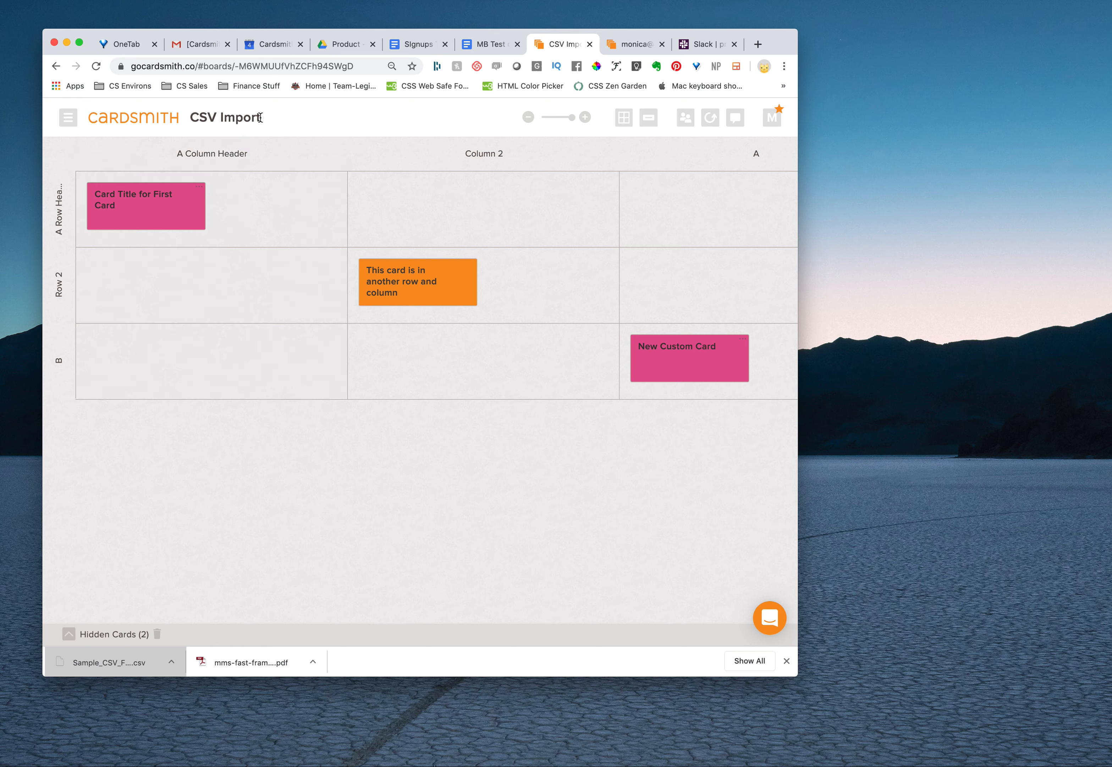
click(190, 118)
text(Tasks)
key(Return)
Step: Open New Custom Card to check its imported custom field, then close it
click(673, 373)
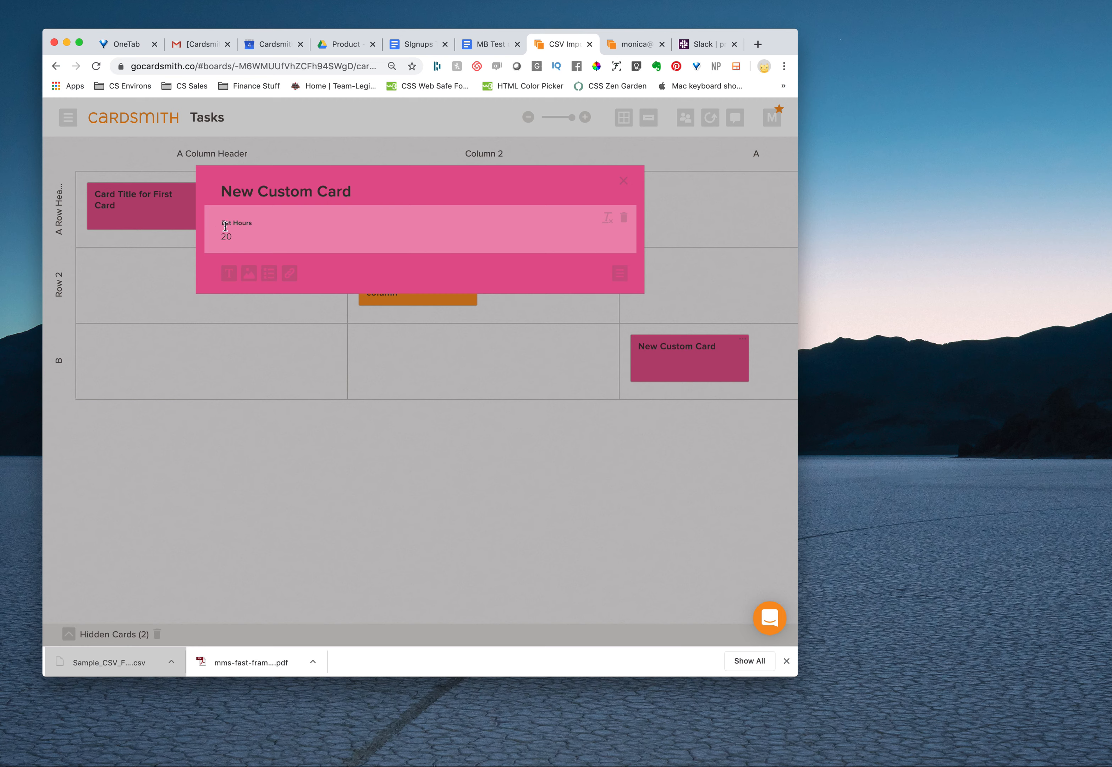
click(418, 431)
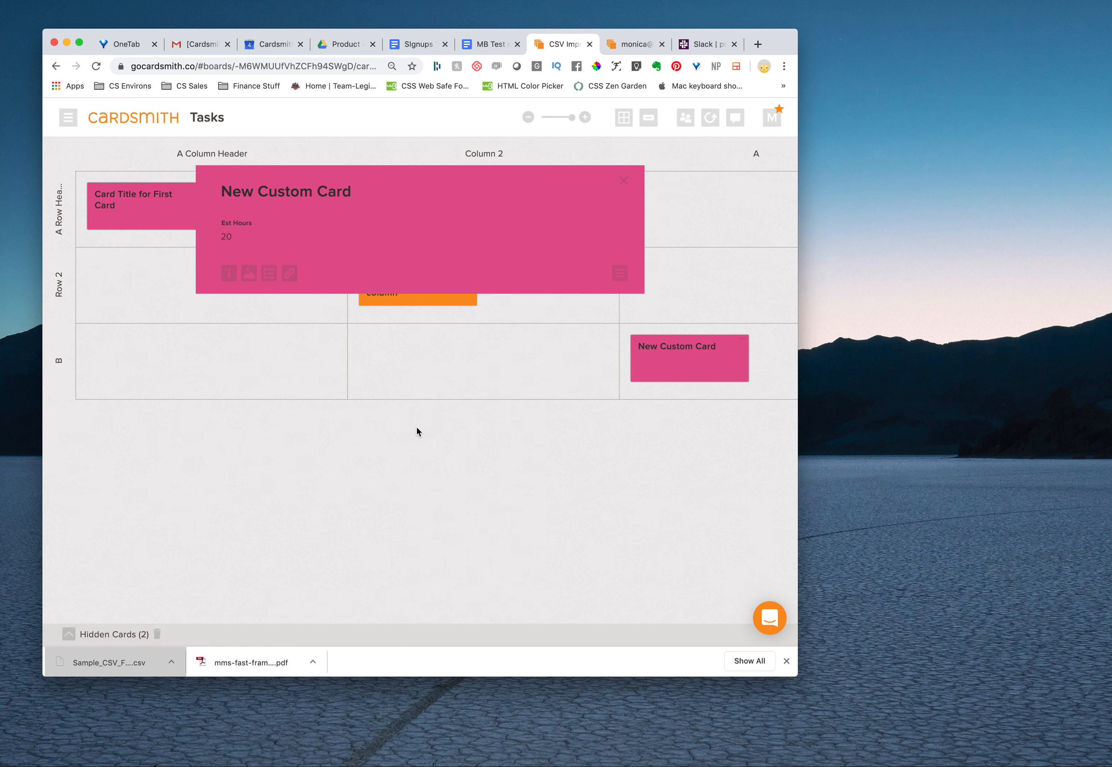
Step: Try the sea and aquamarine colours on the card "This card is in another row and column", restore orange, and close it
click(430, 292)
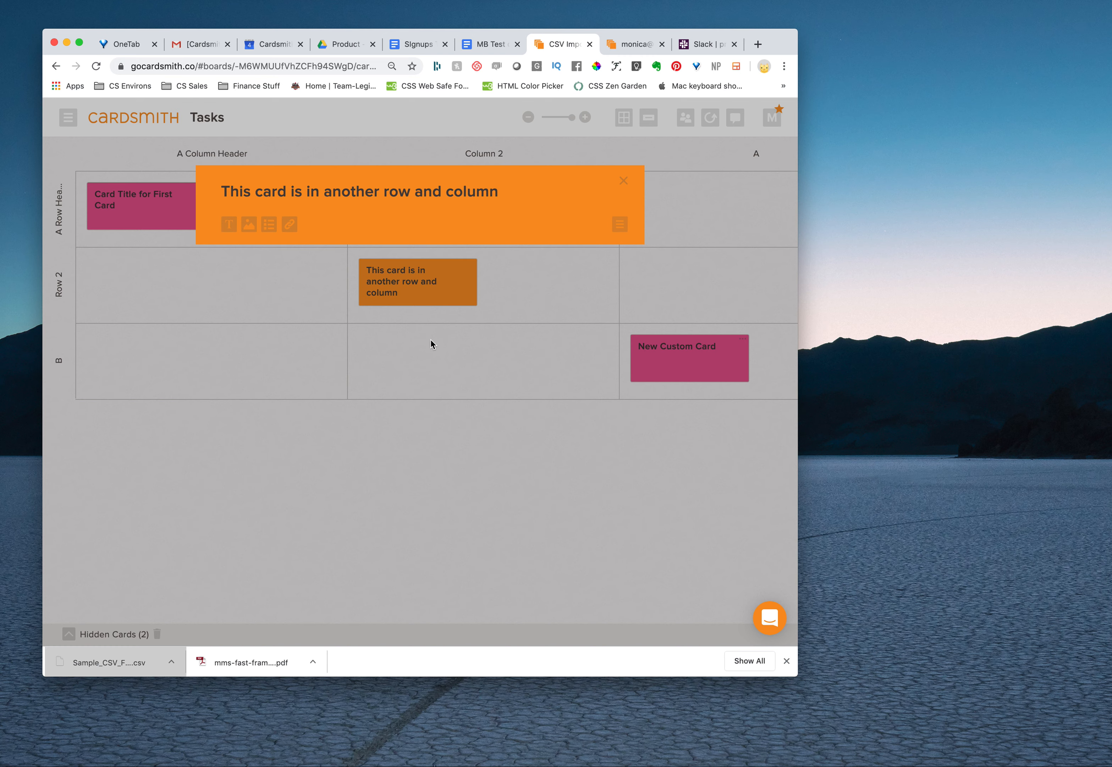
click(620, 224)
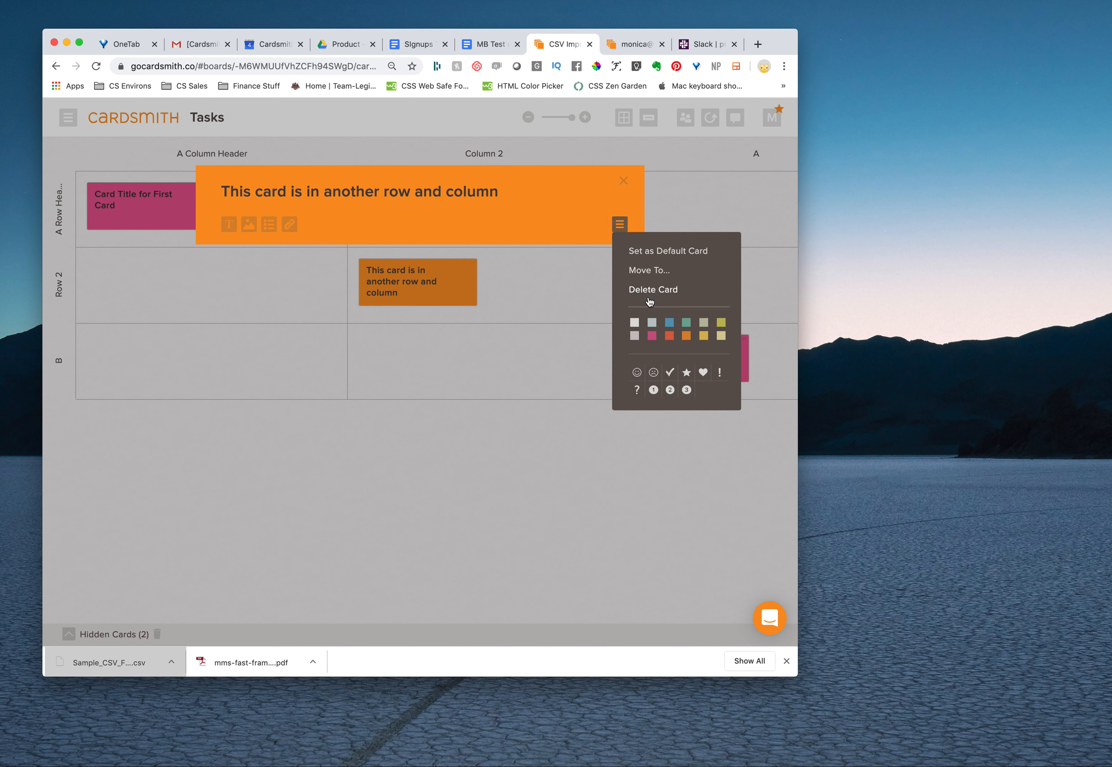
click(670, 323)
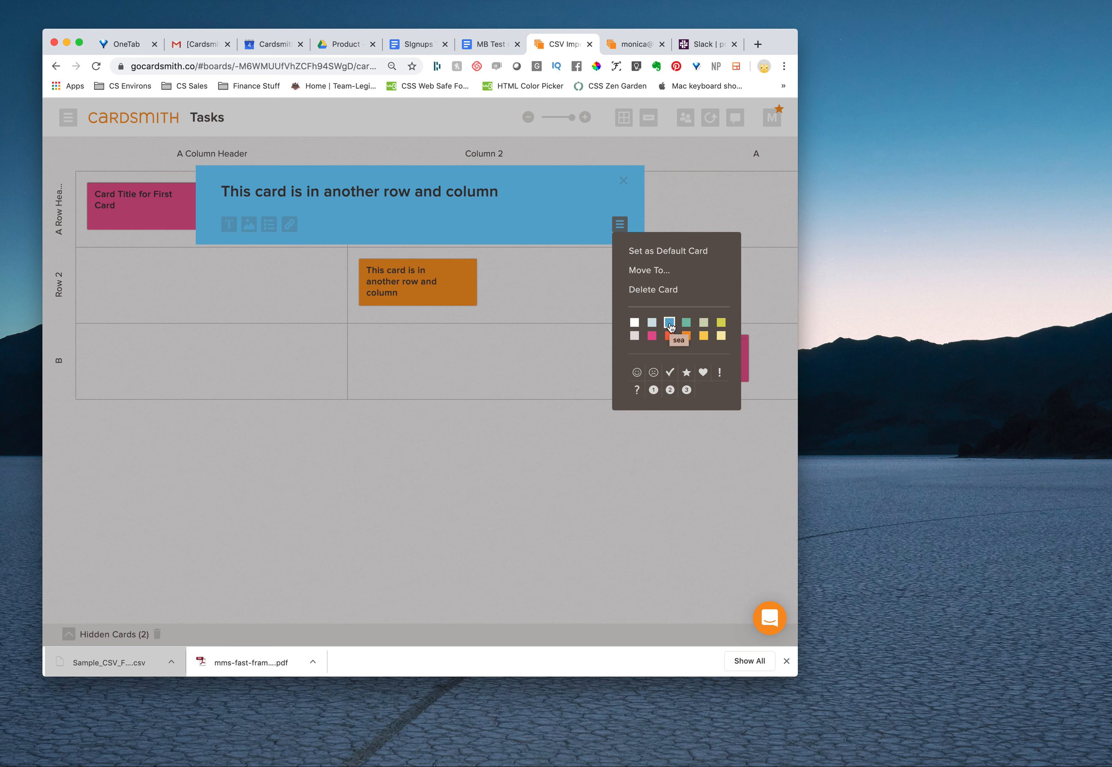
click(686, 323)
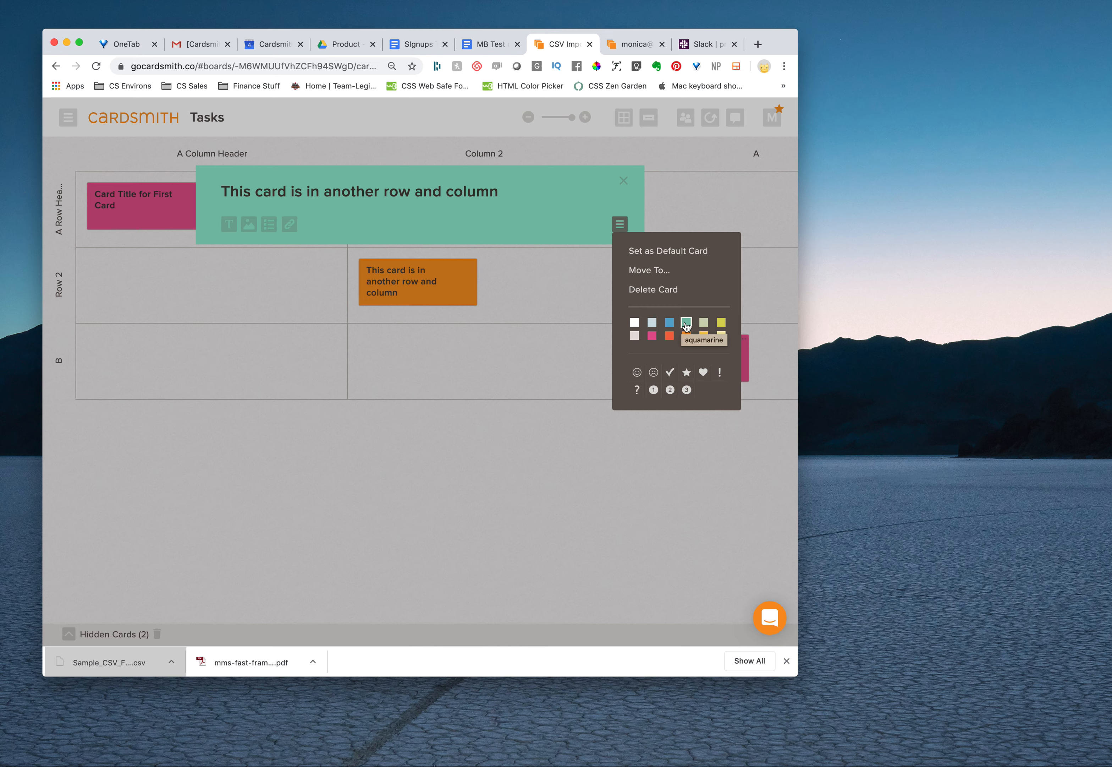
click(686, 336)
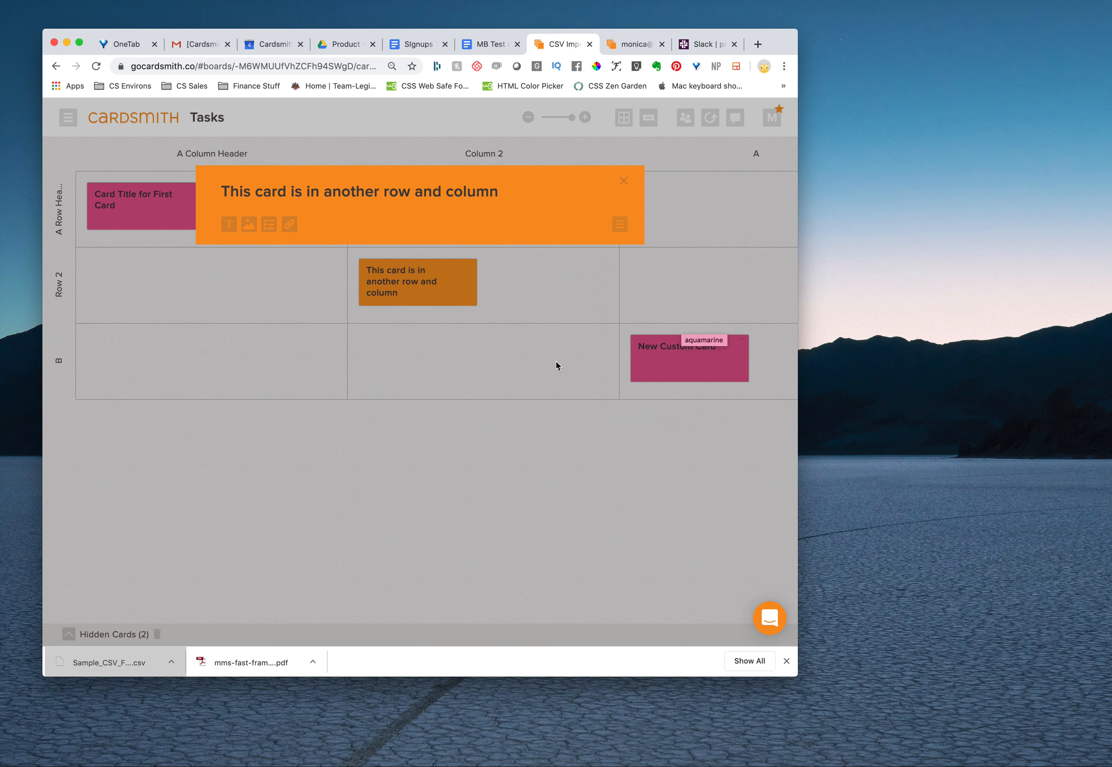
click(400, 418)
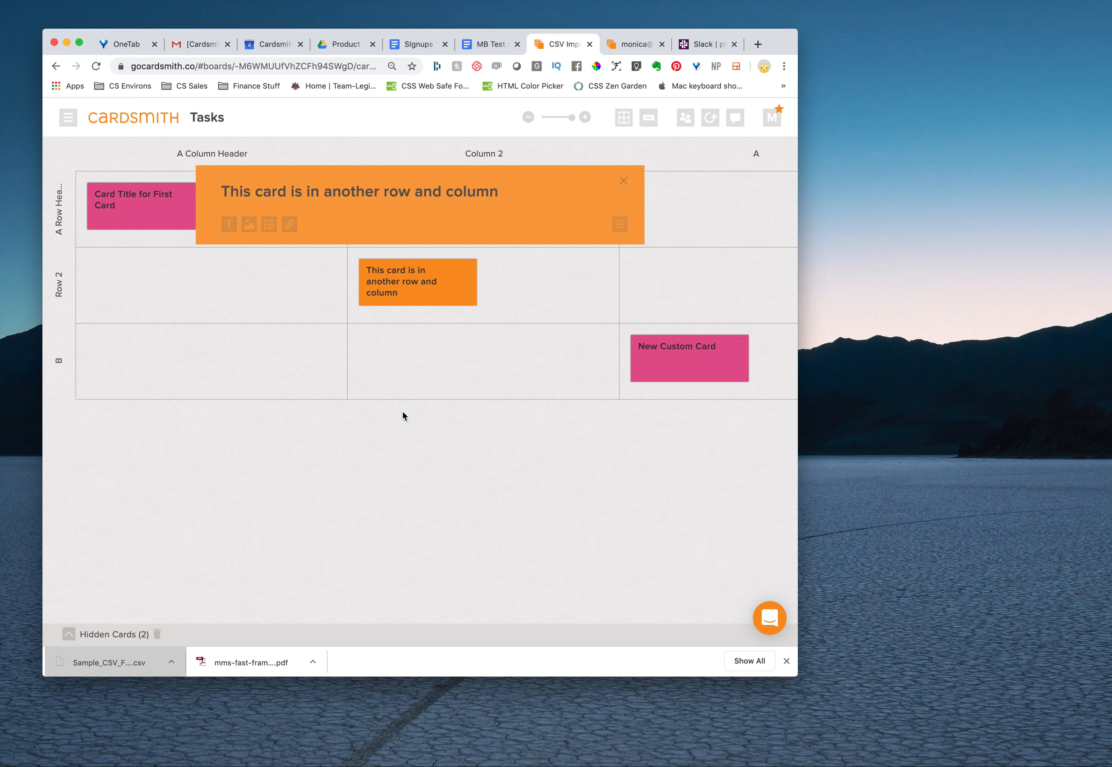
Step: Expand the Hidden Cards drawer to view both of its cards, and check the custom fields of Card Title for First Card
click(68, 634)
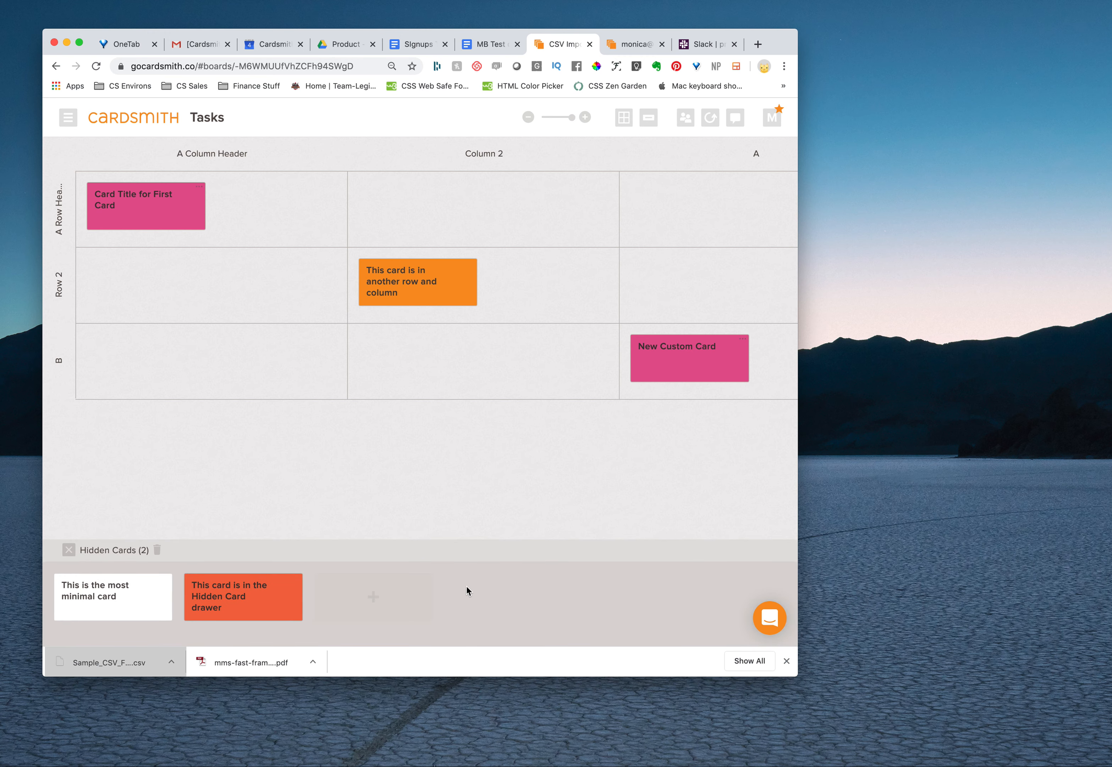
click(248, 610)
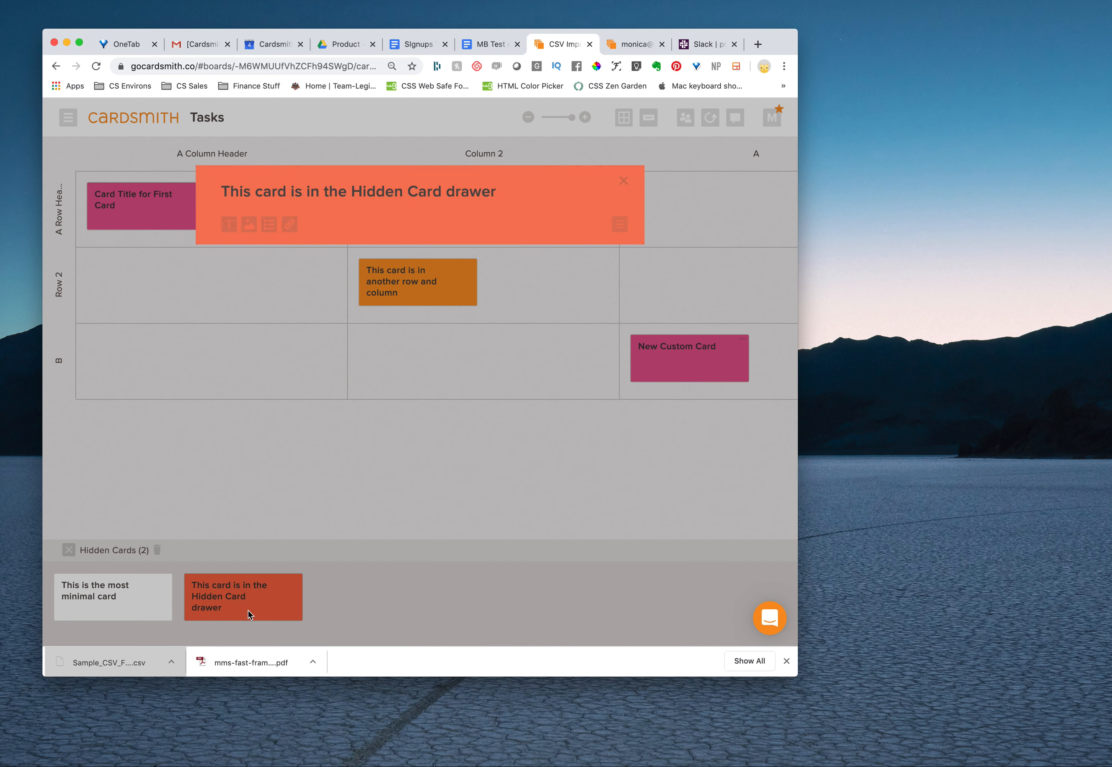
click(389, 601)
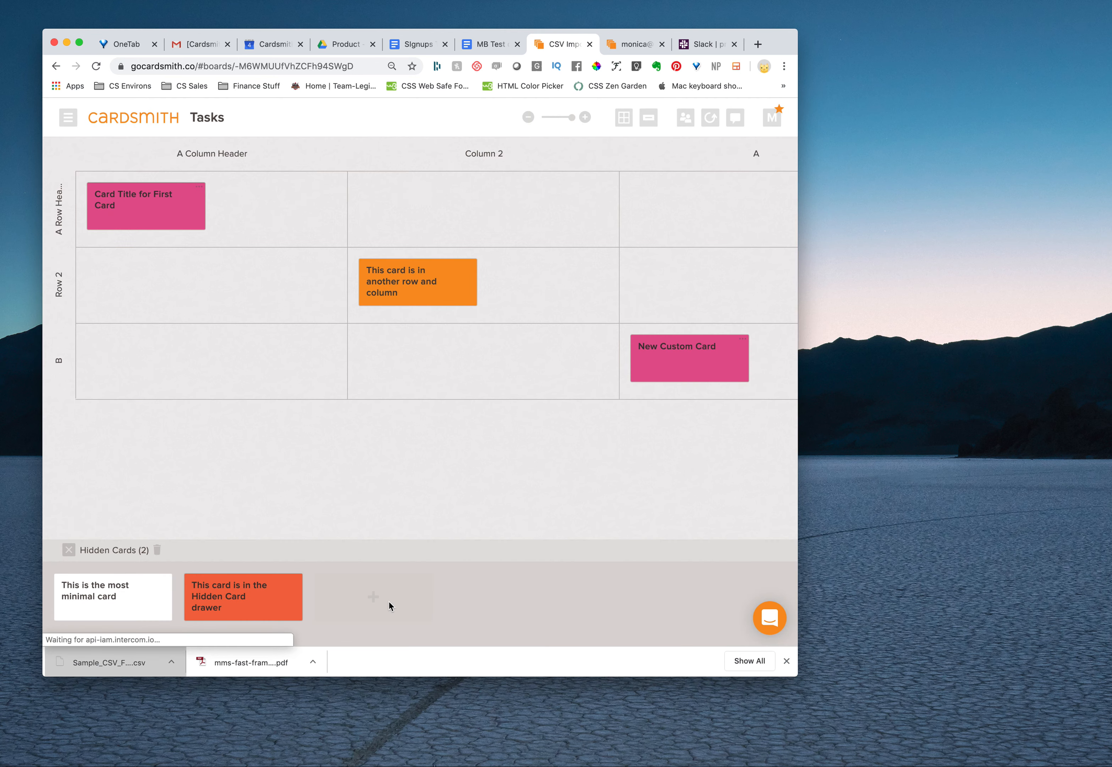
click(98, 608)
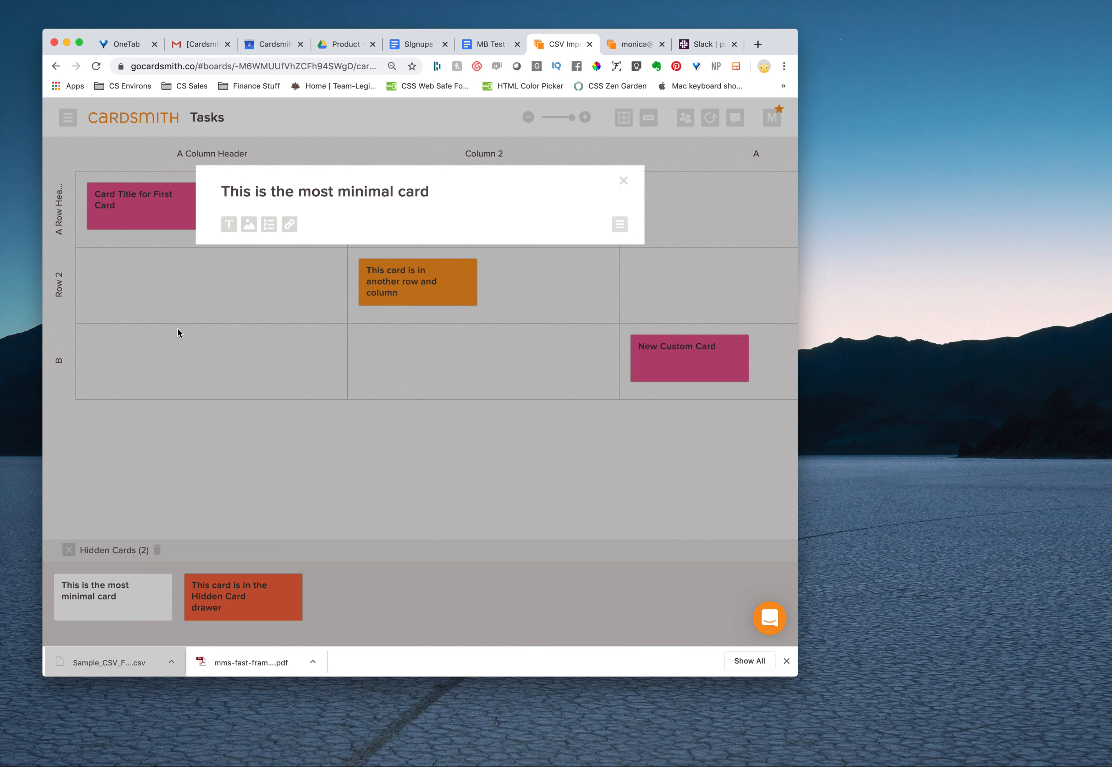
click(624, 181)
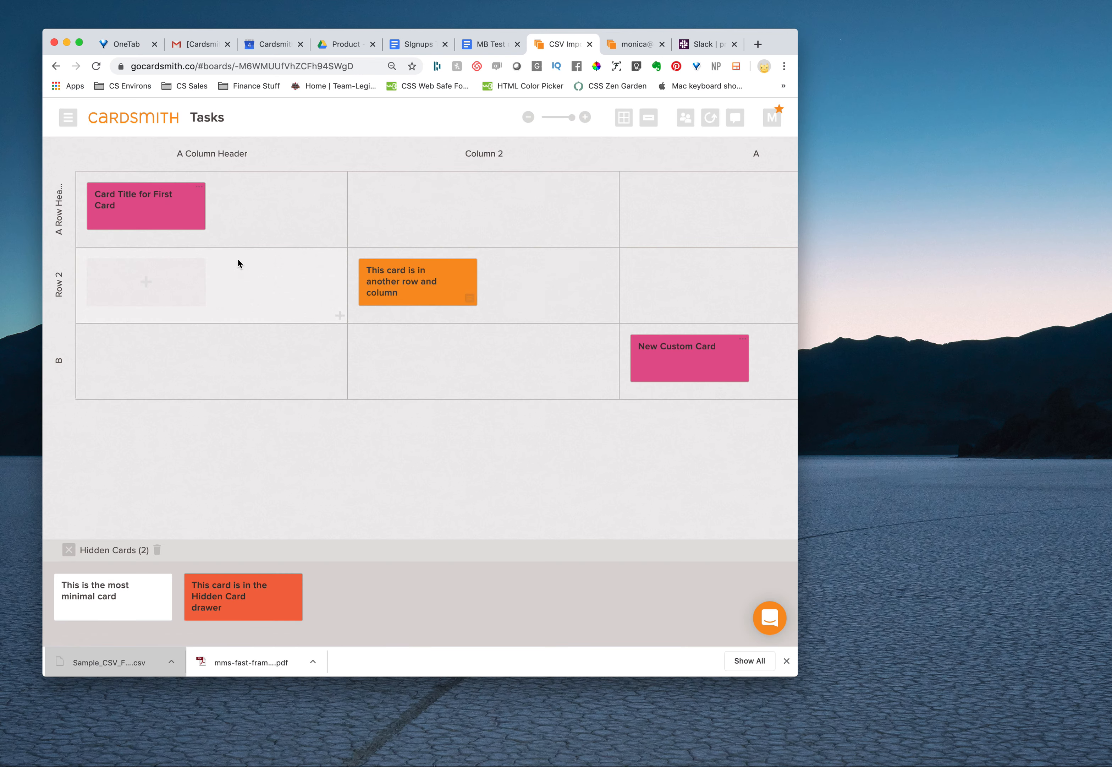
click(153, 222)
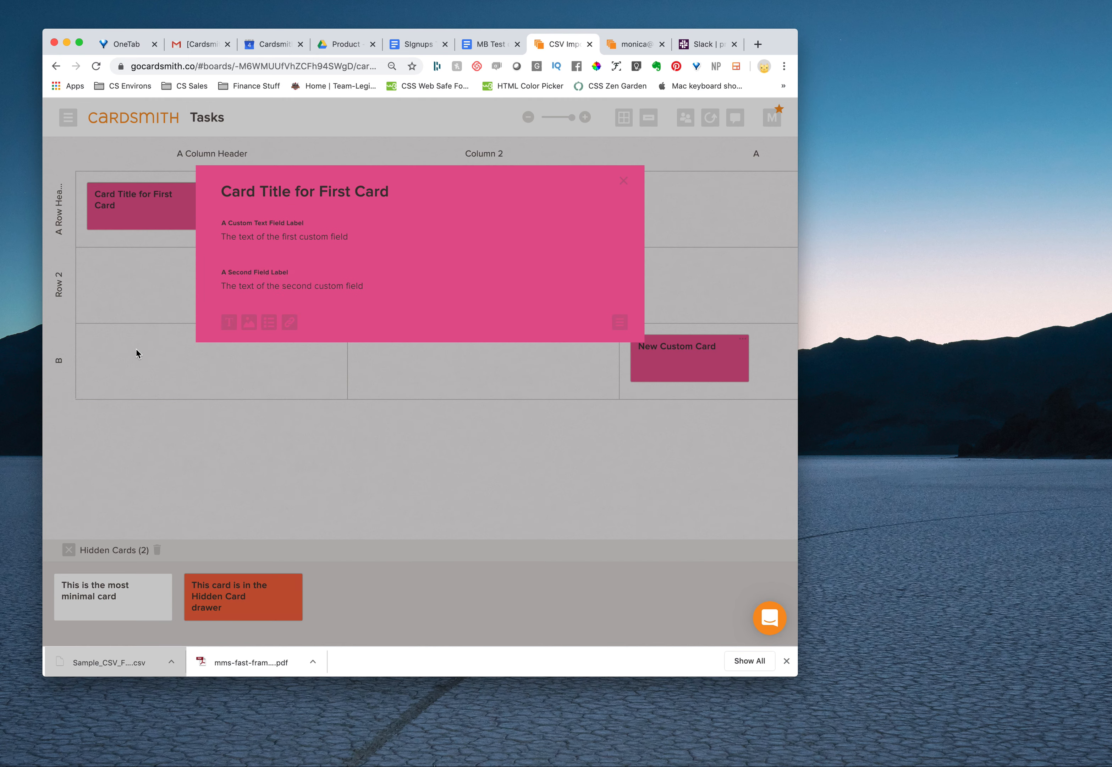
click(624, 181)
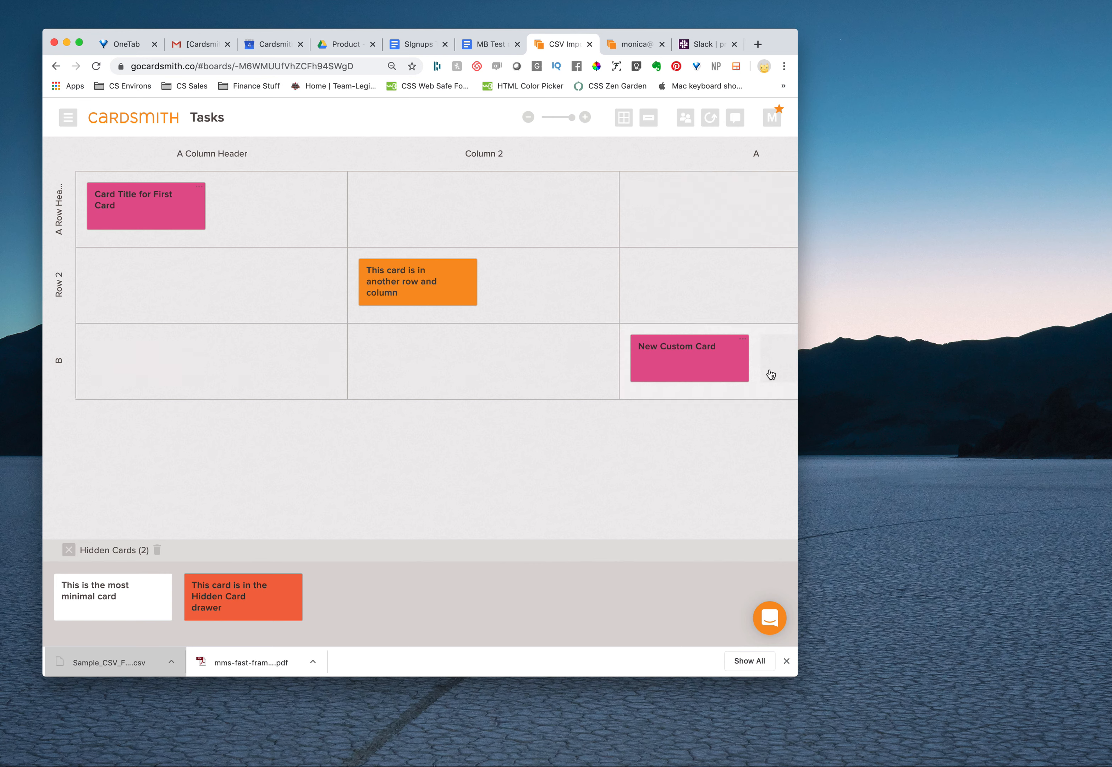
Step: Delete New Custom Card and its row B from the Tasks board
click(741, 375)
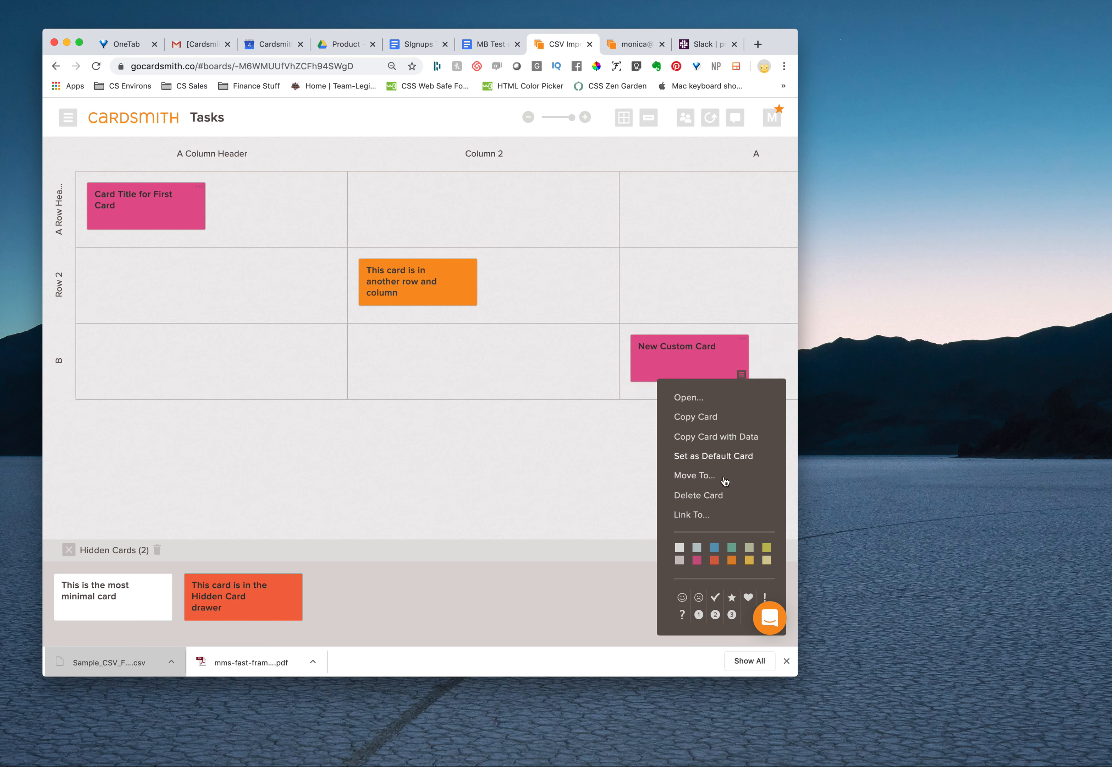
click(710, 501)
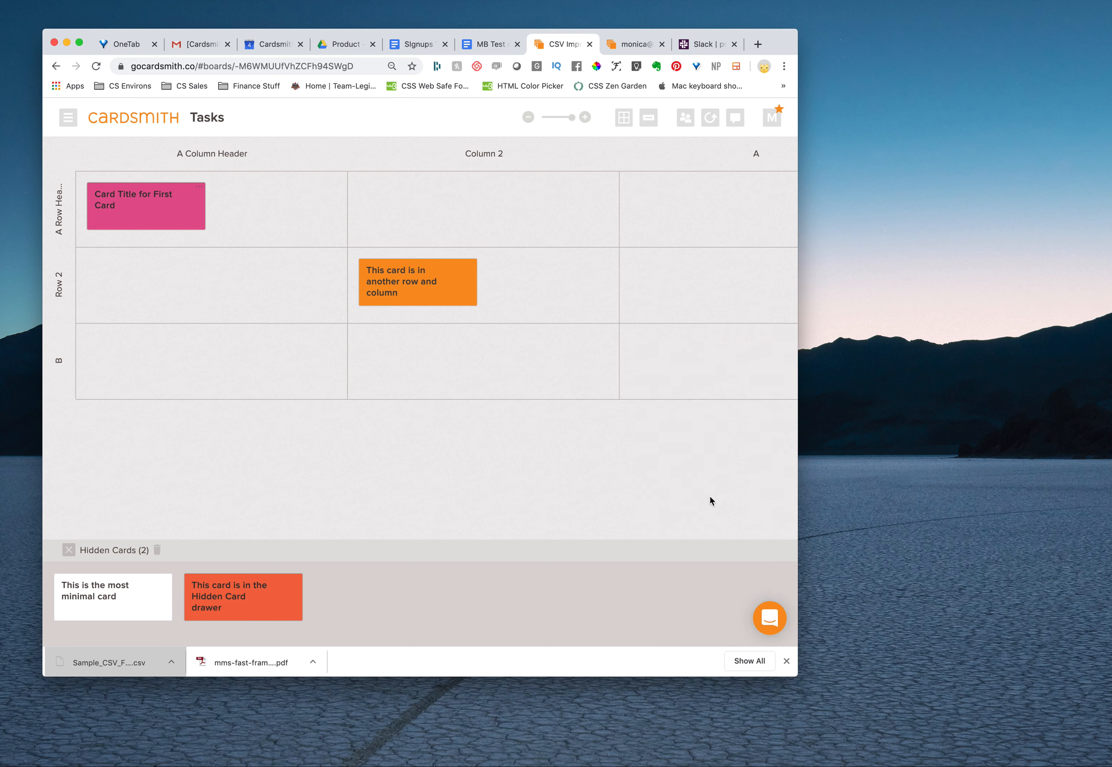
click(64, 388)
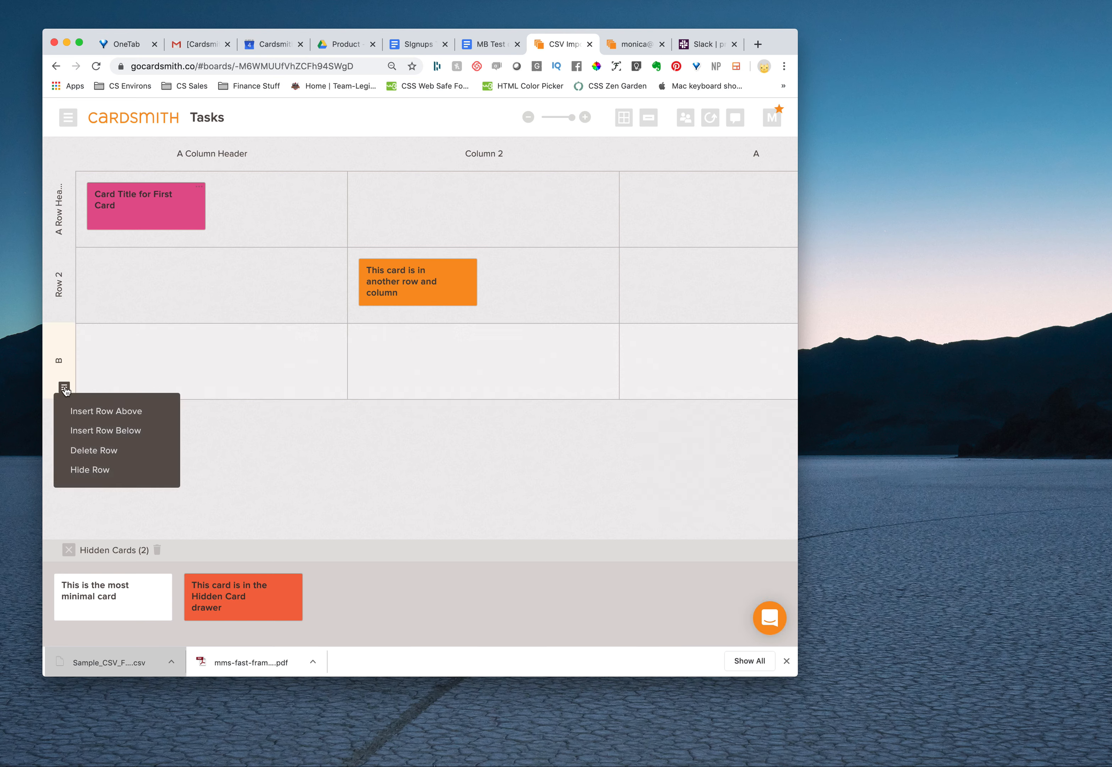
click(77, 451)
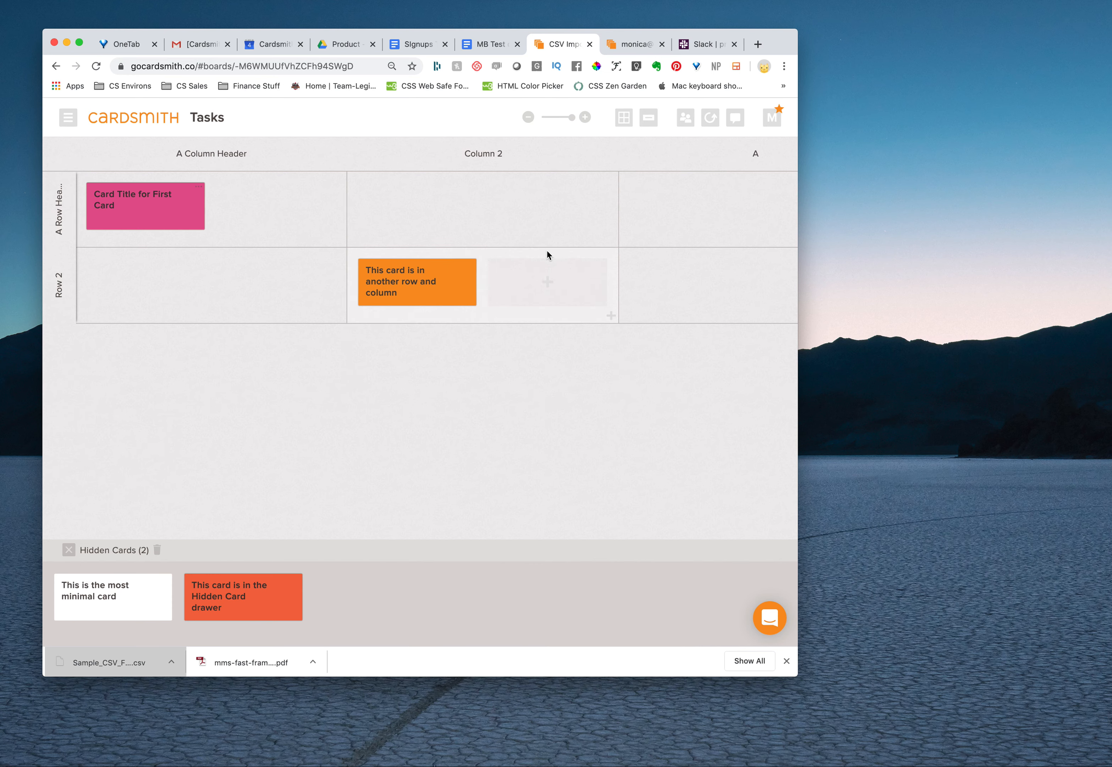
Step: Delete column A from the board and collapse the Hidden Cards drawer
scroll(547, 250, right, 3)
click(732, 148)
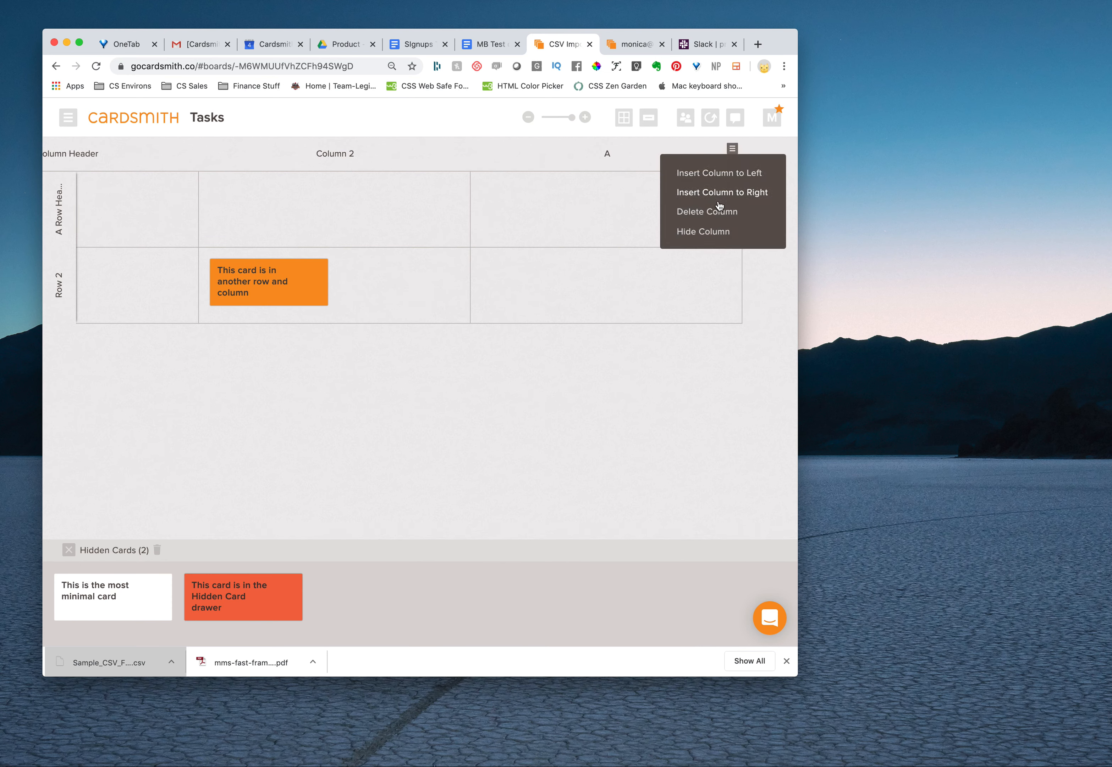
click(711, 217)
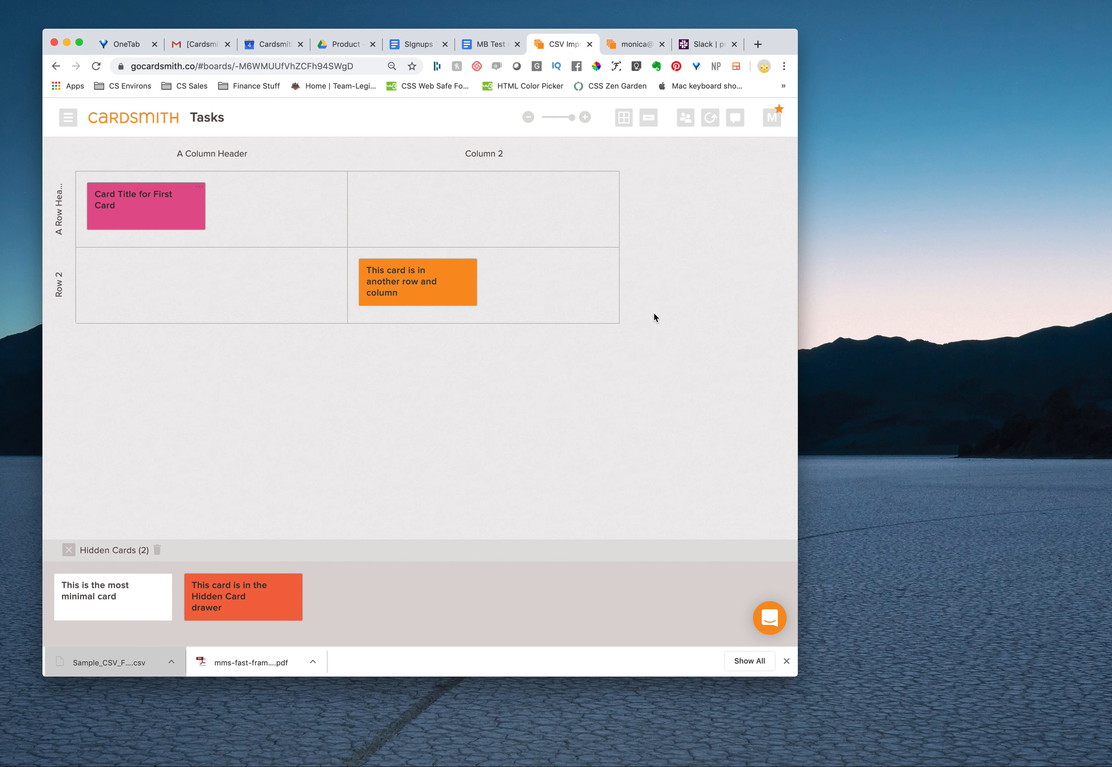
click(68, 549)
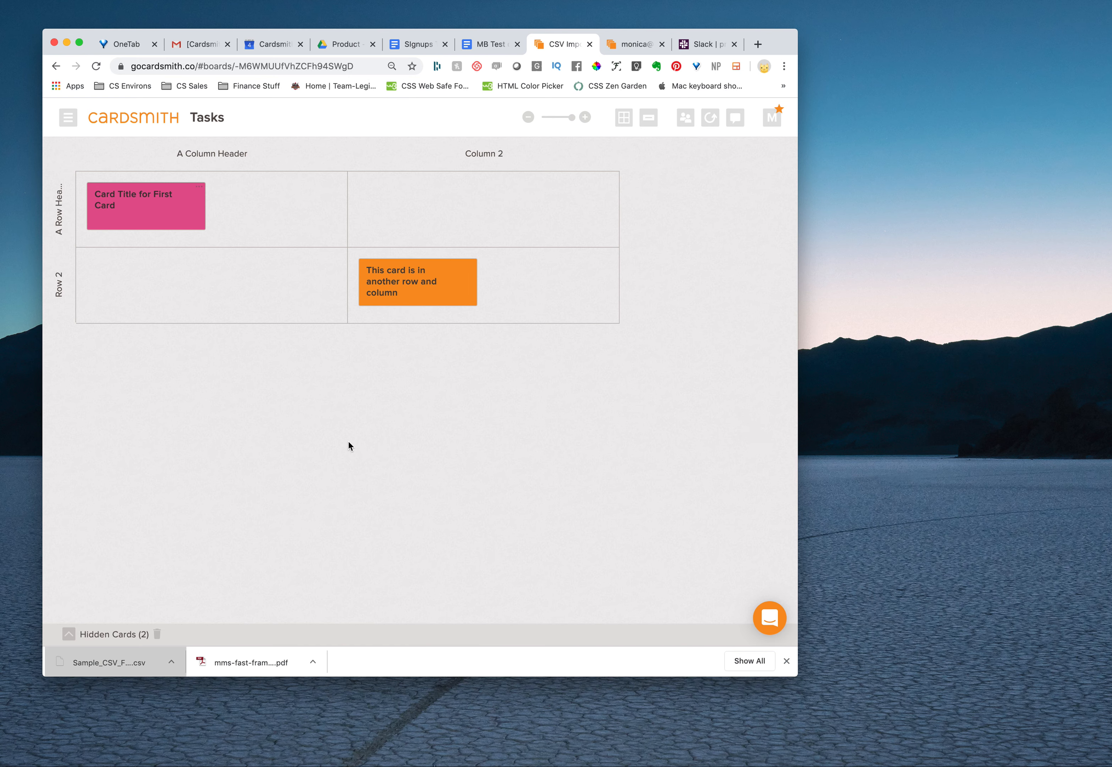
Step: Import cards from Sample_CSV_Format_for_Cardsmith May 4.csv into the Tasks board, ignoring matching cards
click(69, 122)
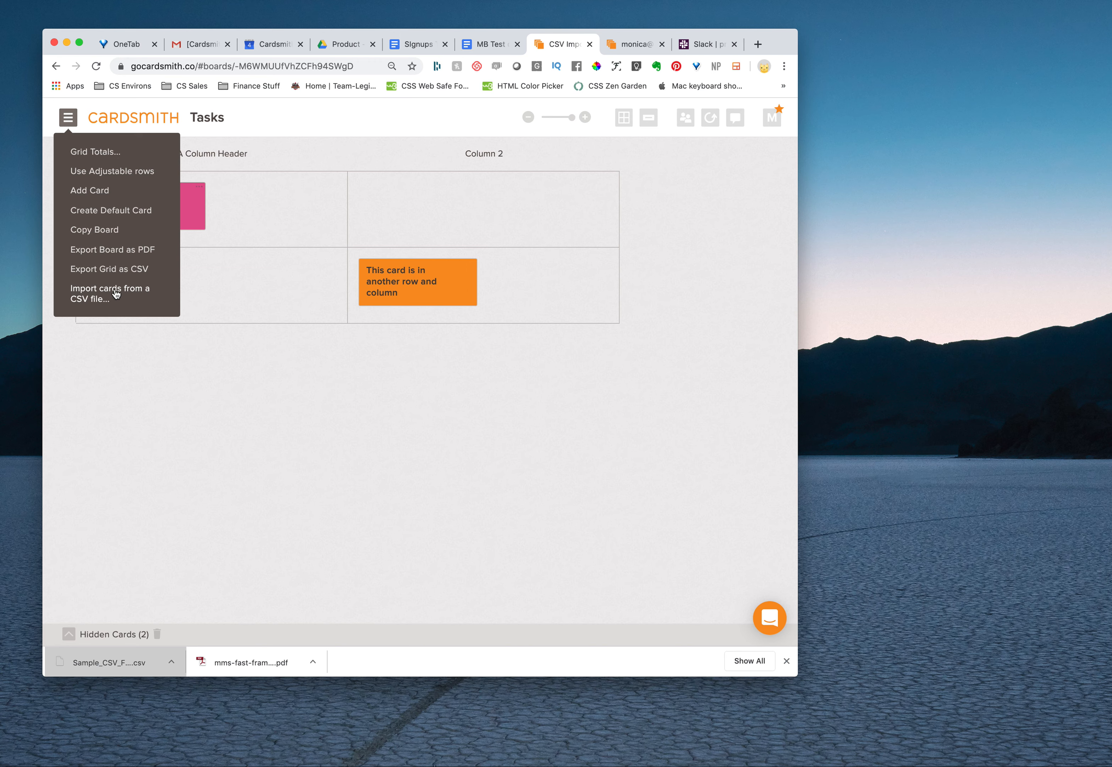
click(116, 294)
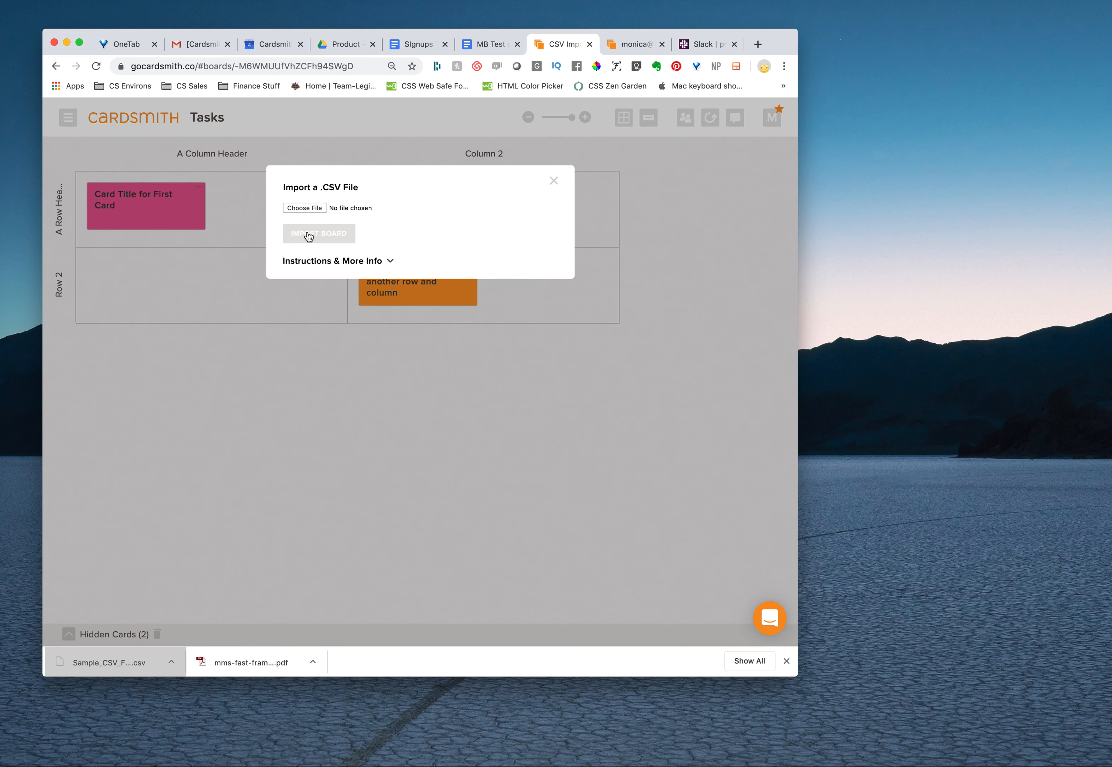
click(306, 208)
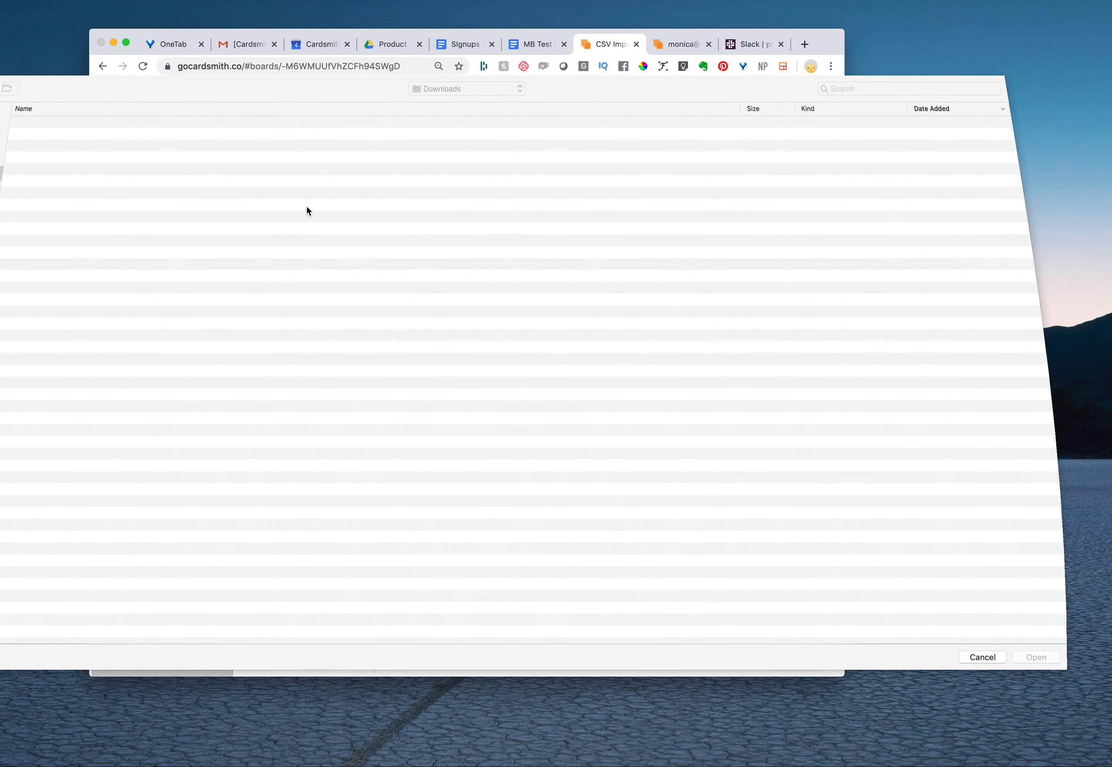
double_click(93, 128)
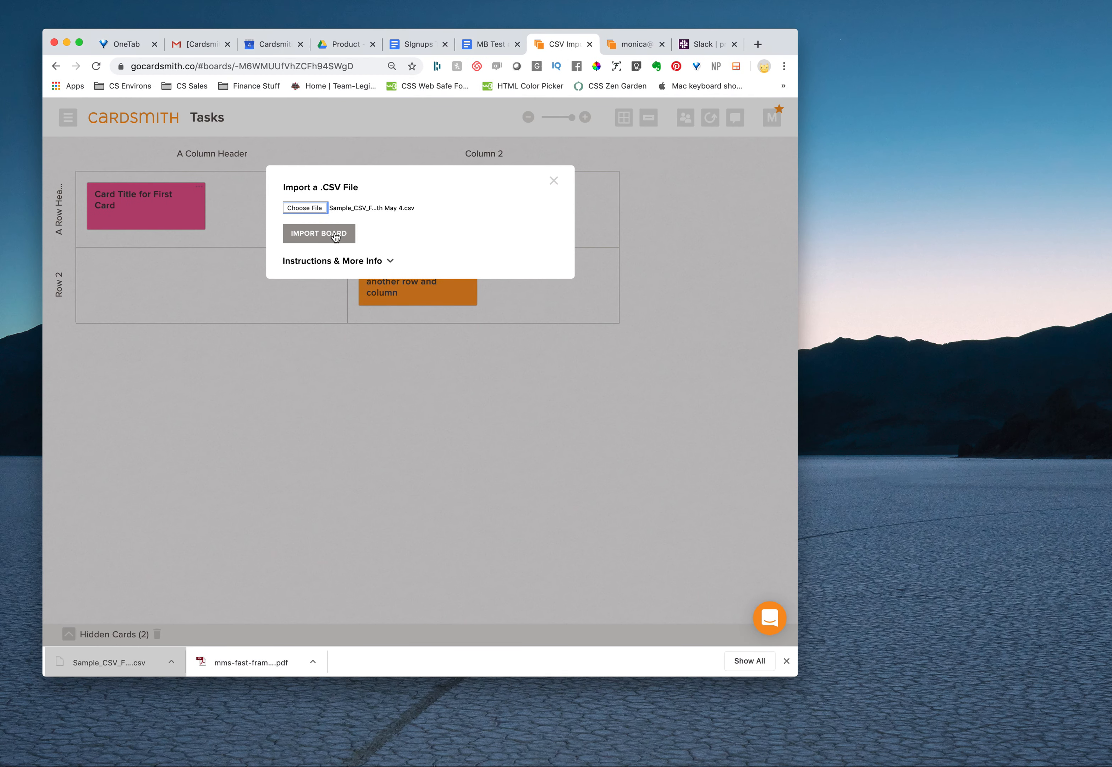
click(335, 234)
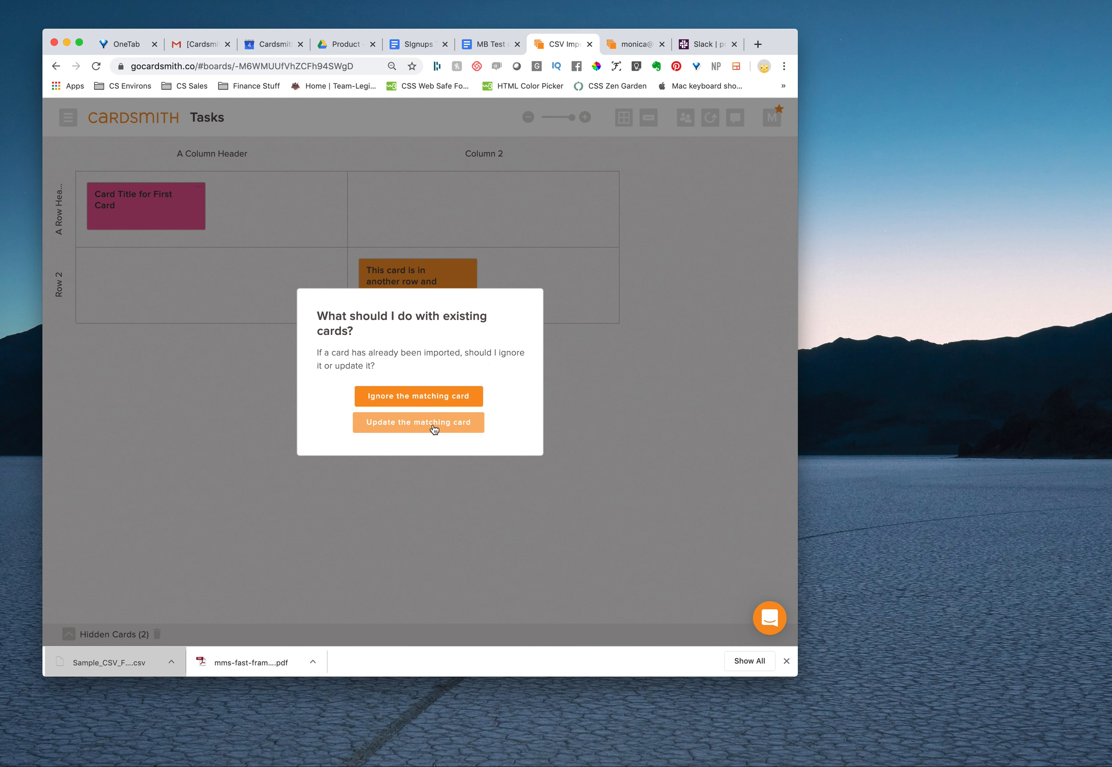
click(423, 397)
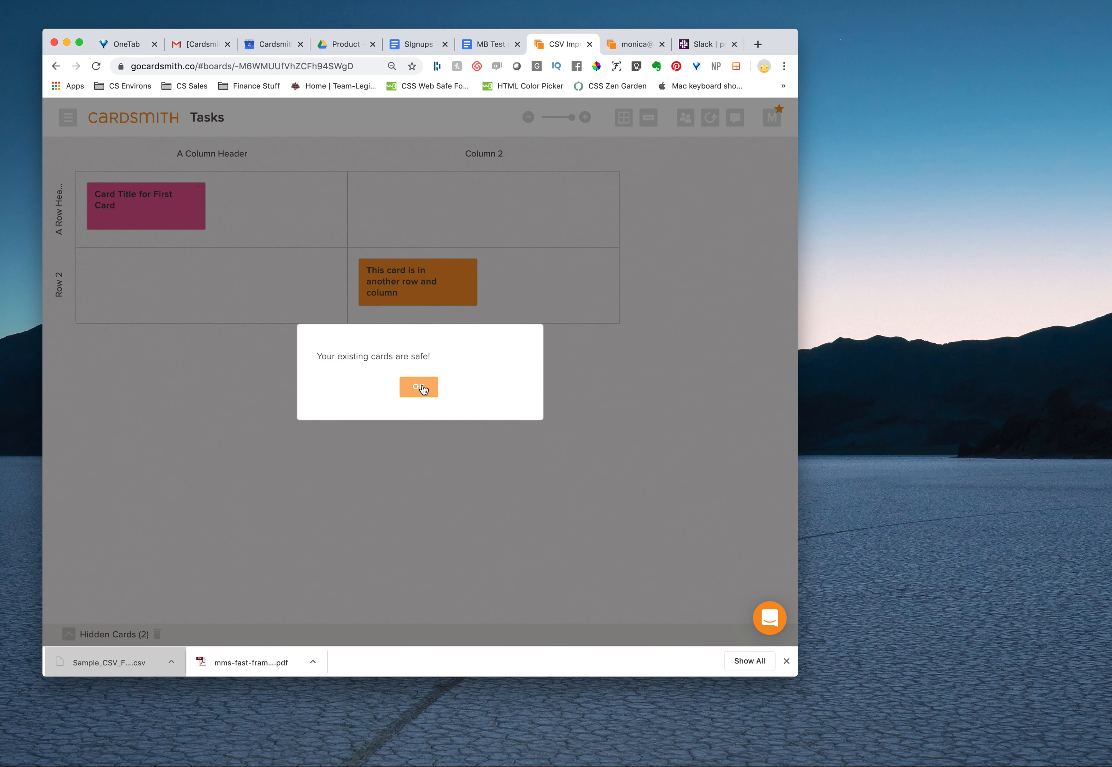
click(420, 388)
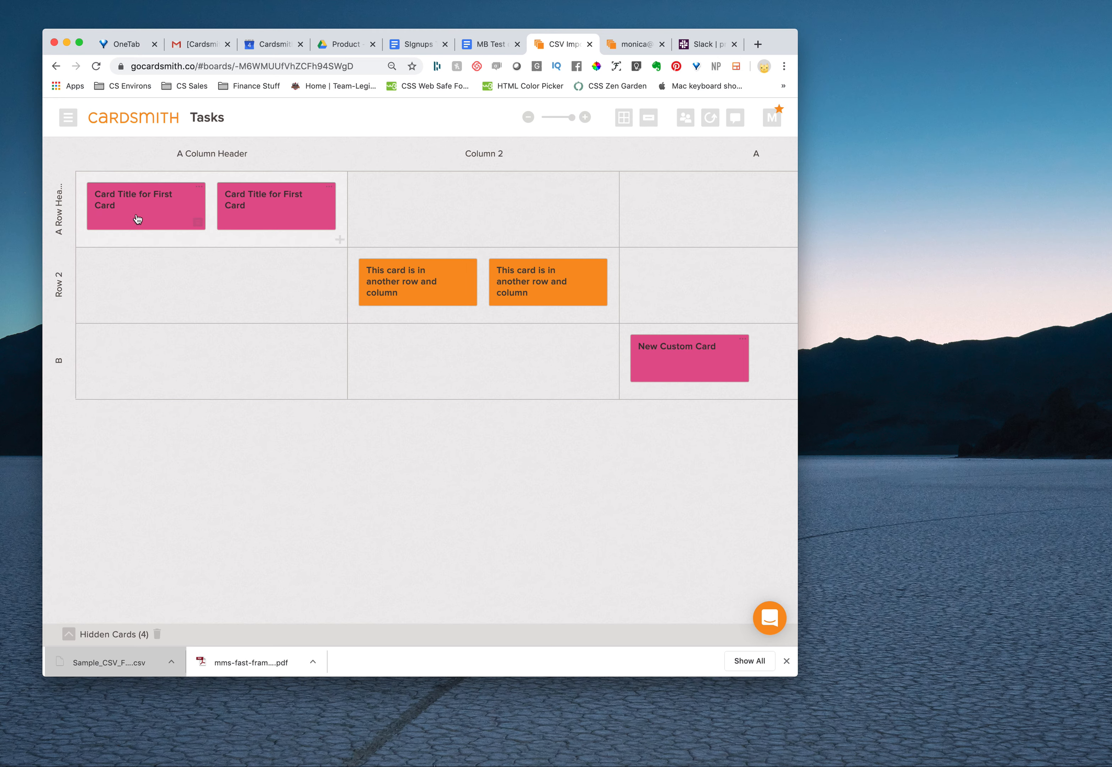
Step: Check the fields of the second Card Title for First Card, and view the support chat before closing it
click(293, 213)
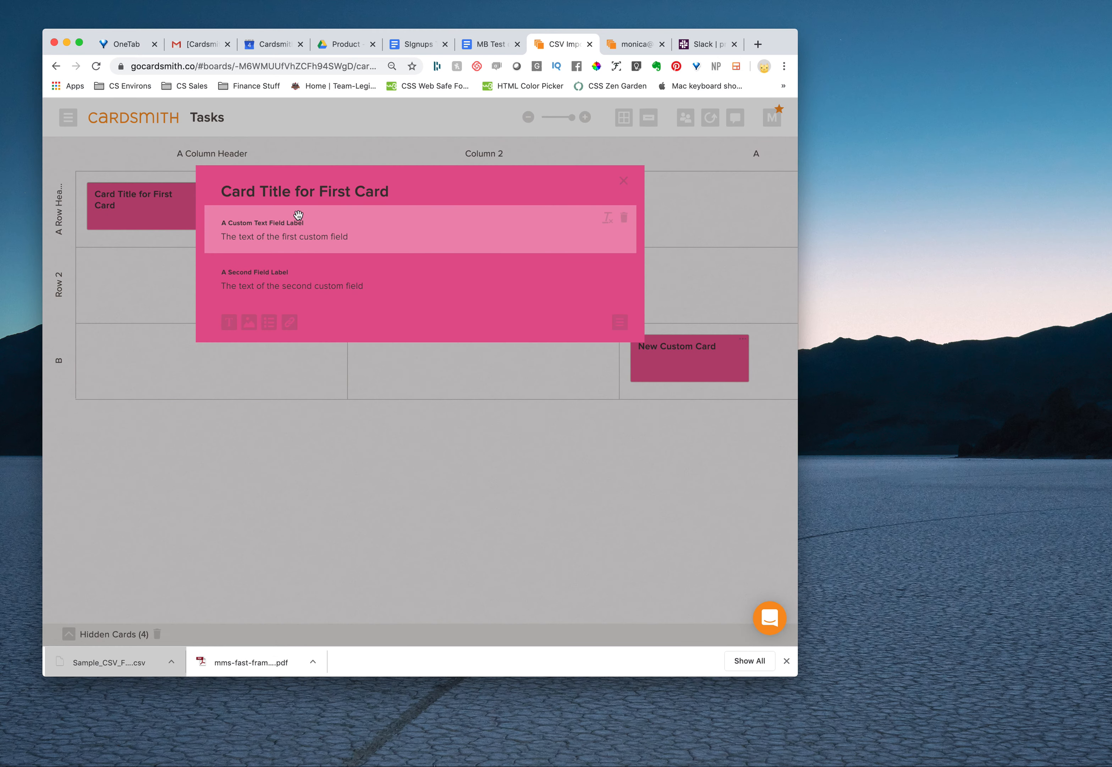
click(624, 181)
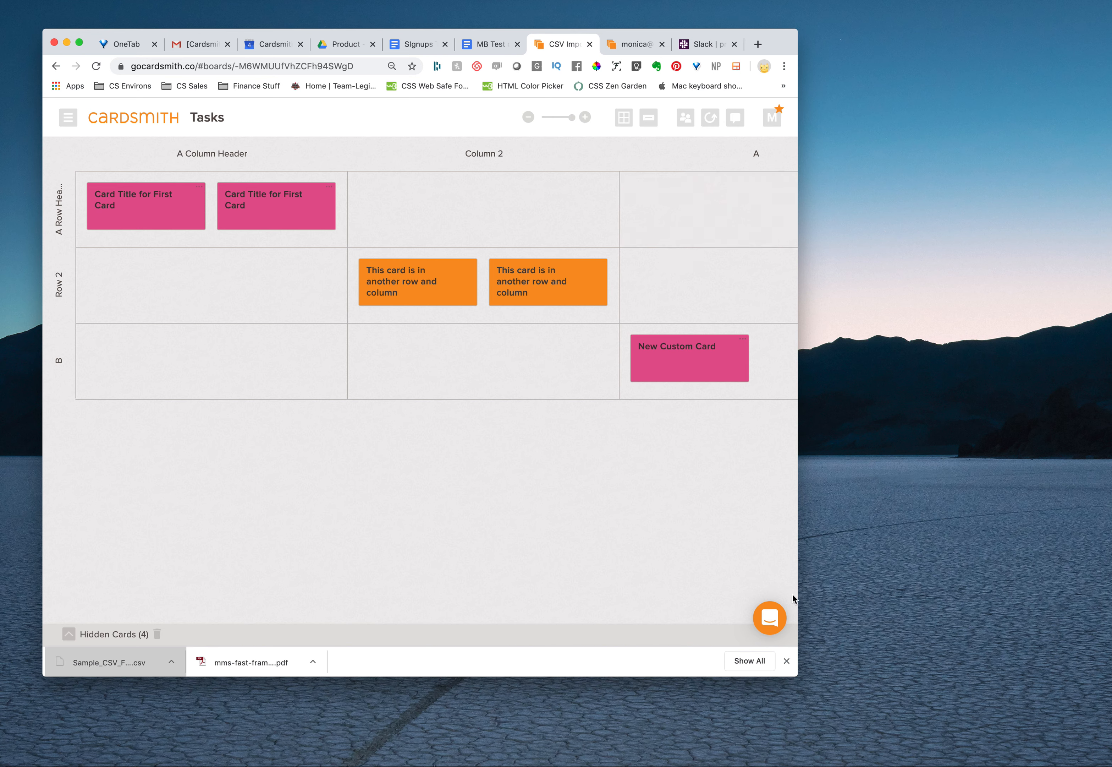
click(773, 619)
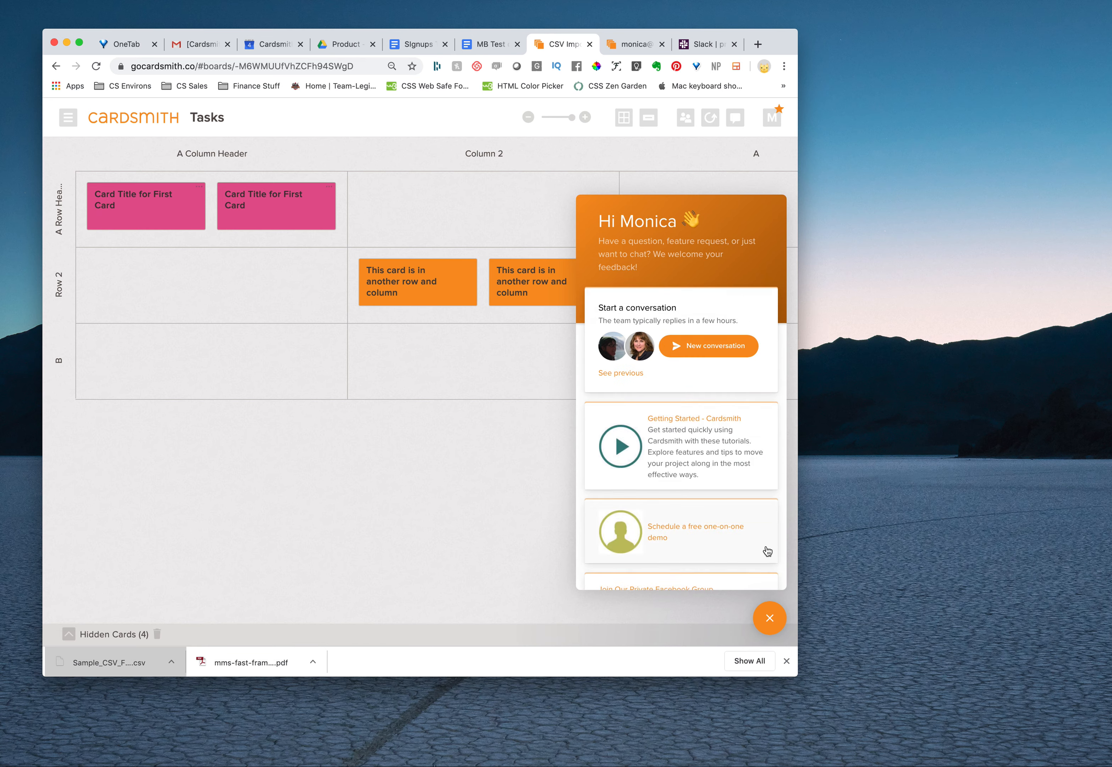
click(770, 618)
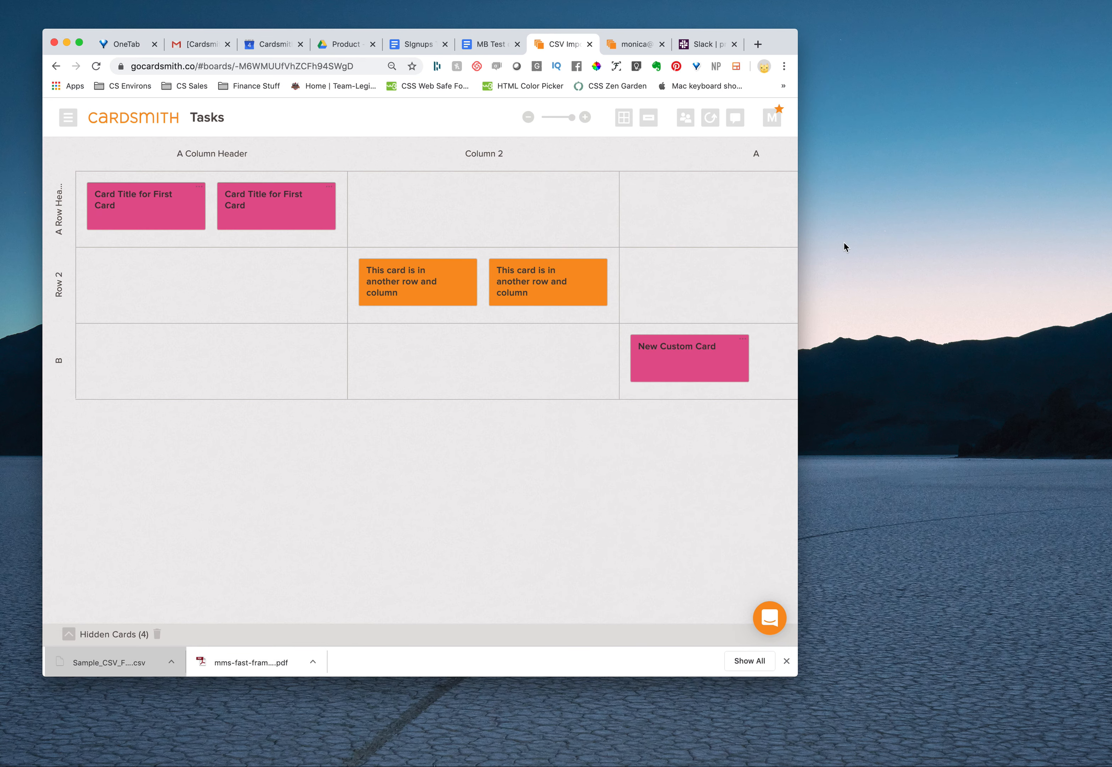